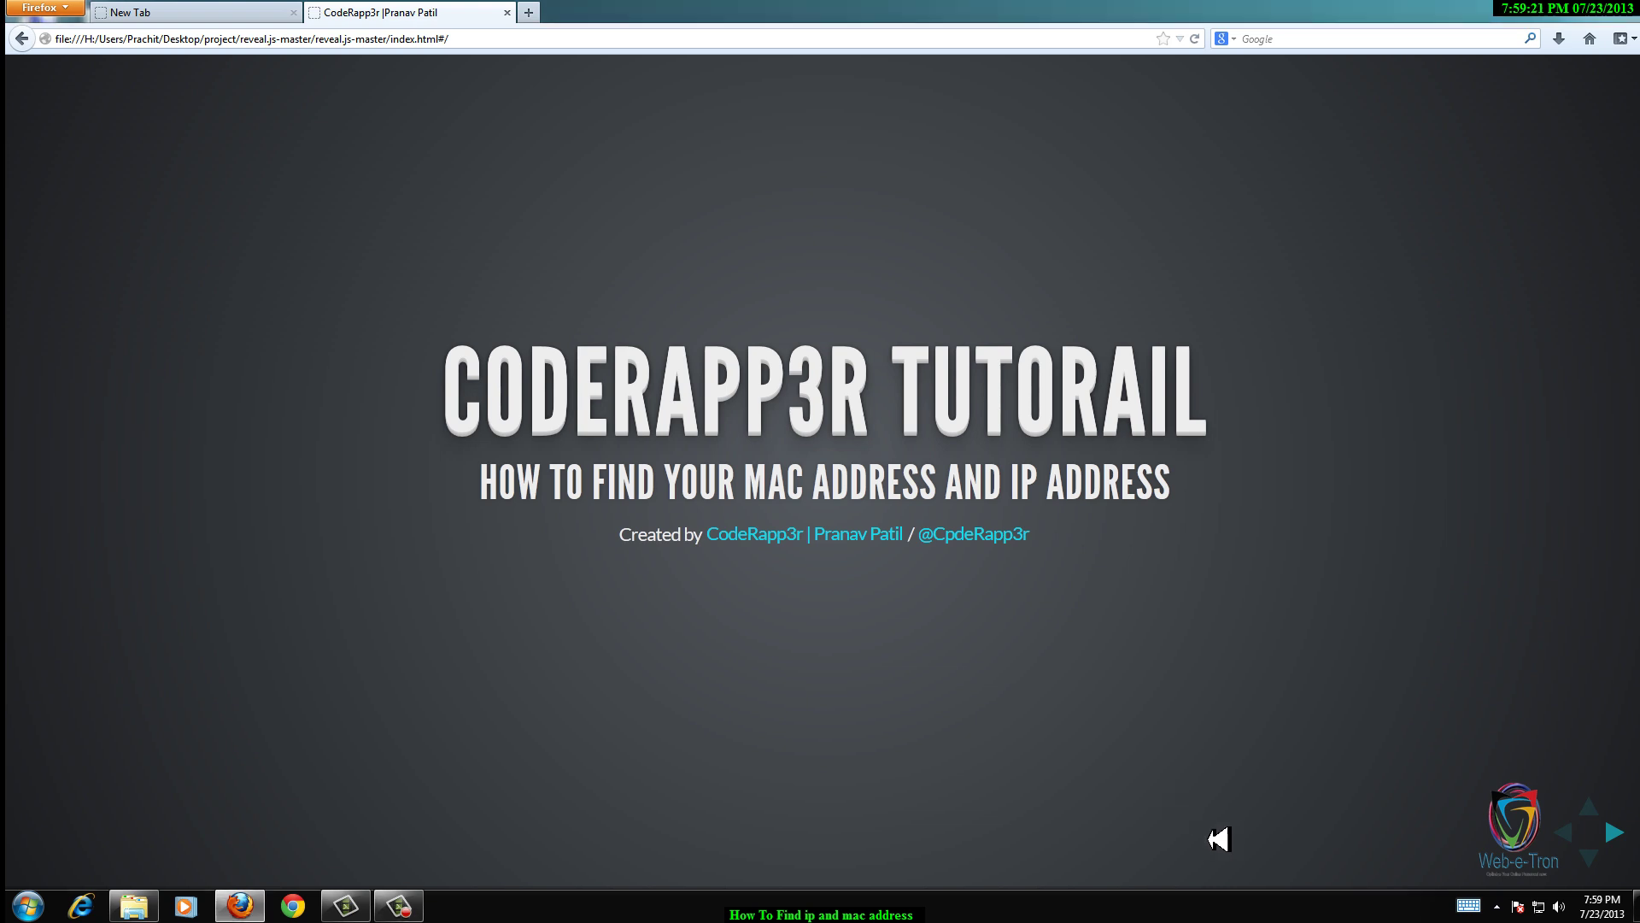
# Advance the slideshow to the four-step slide on finding MAC and IP addresses.
pyautogui.click(1615, 833)
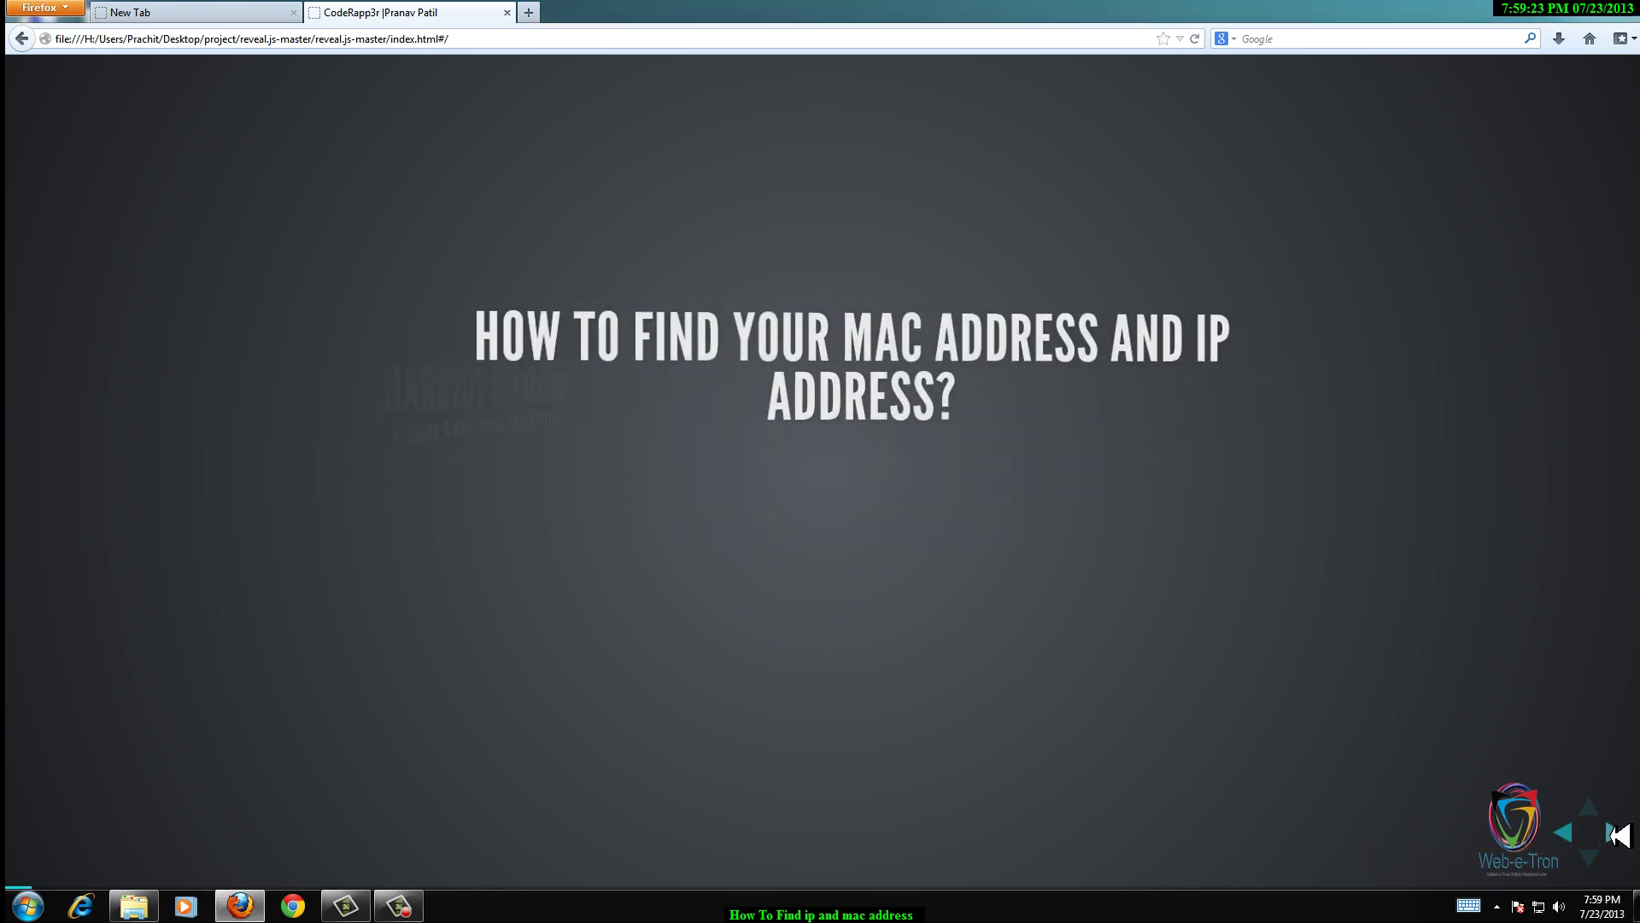
pyautogui.click(1615, 832)
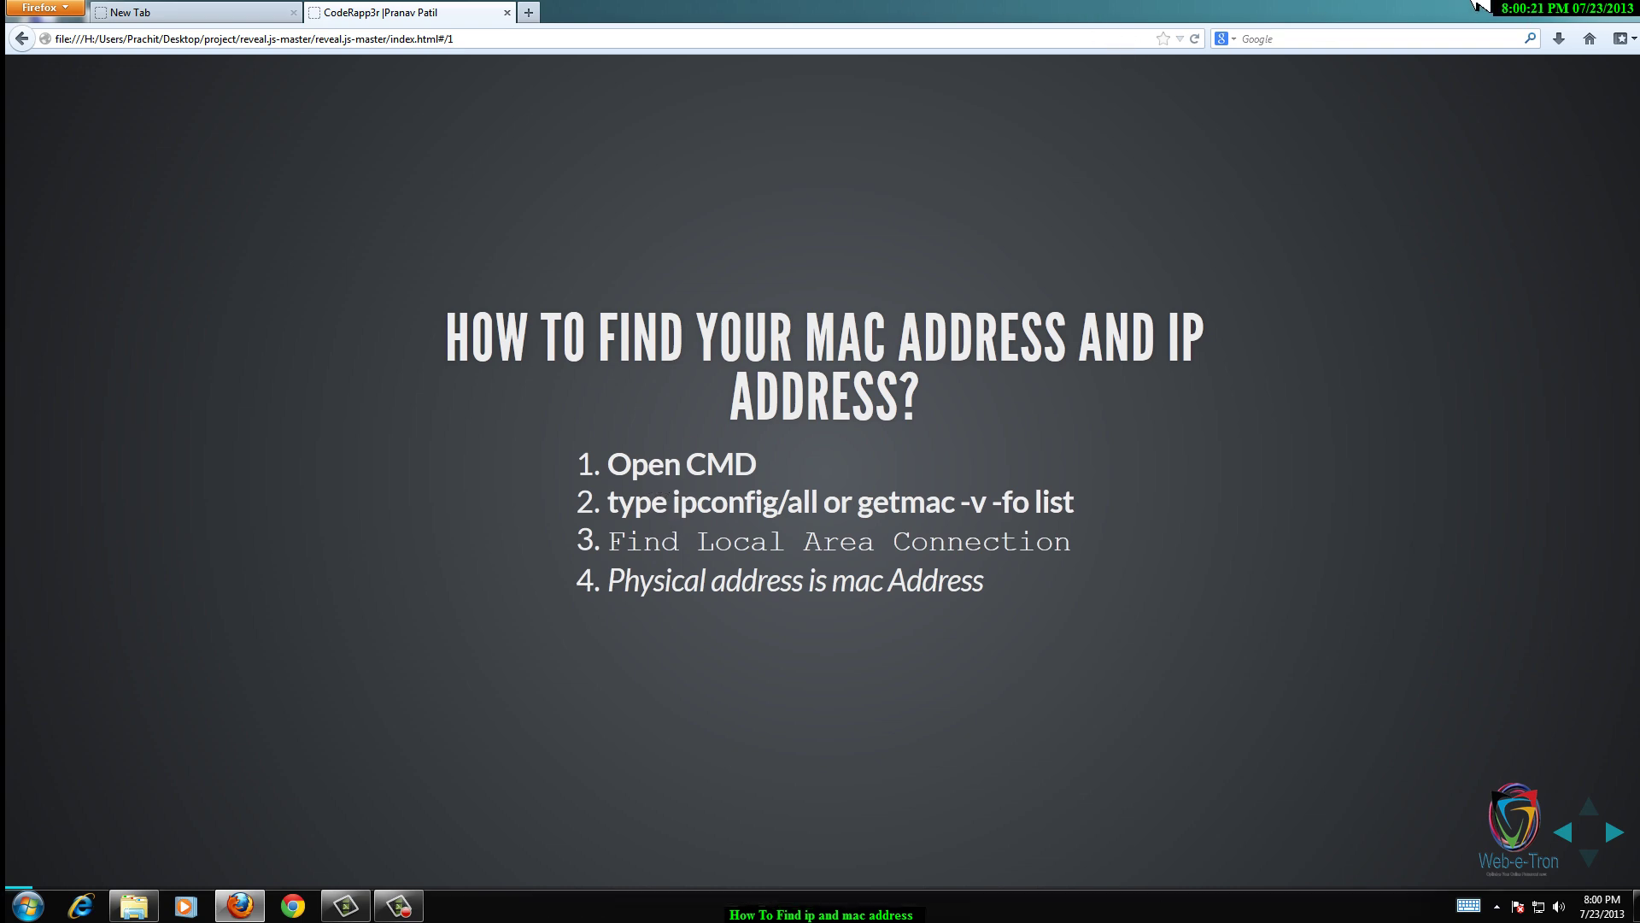
# Minimize Firefox and bring up the Run dialog from Start search, centred on screen.
pyautogui.click(1589, 40)
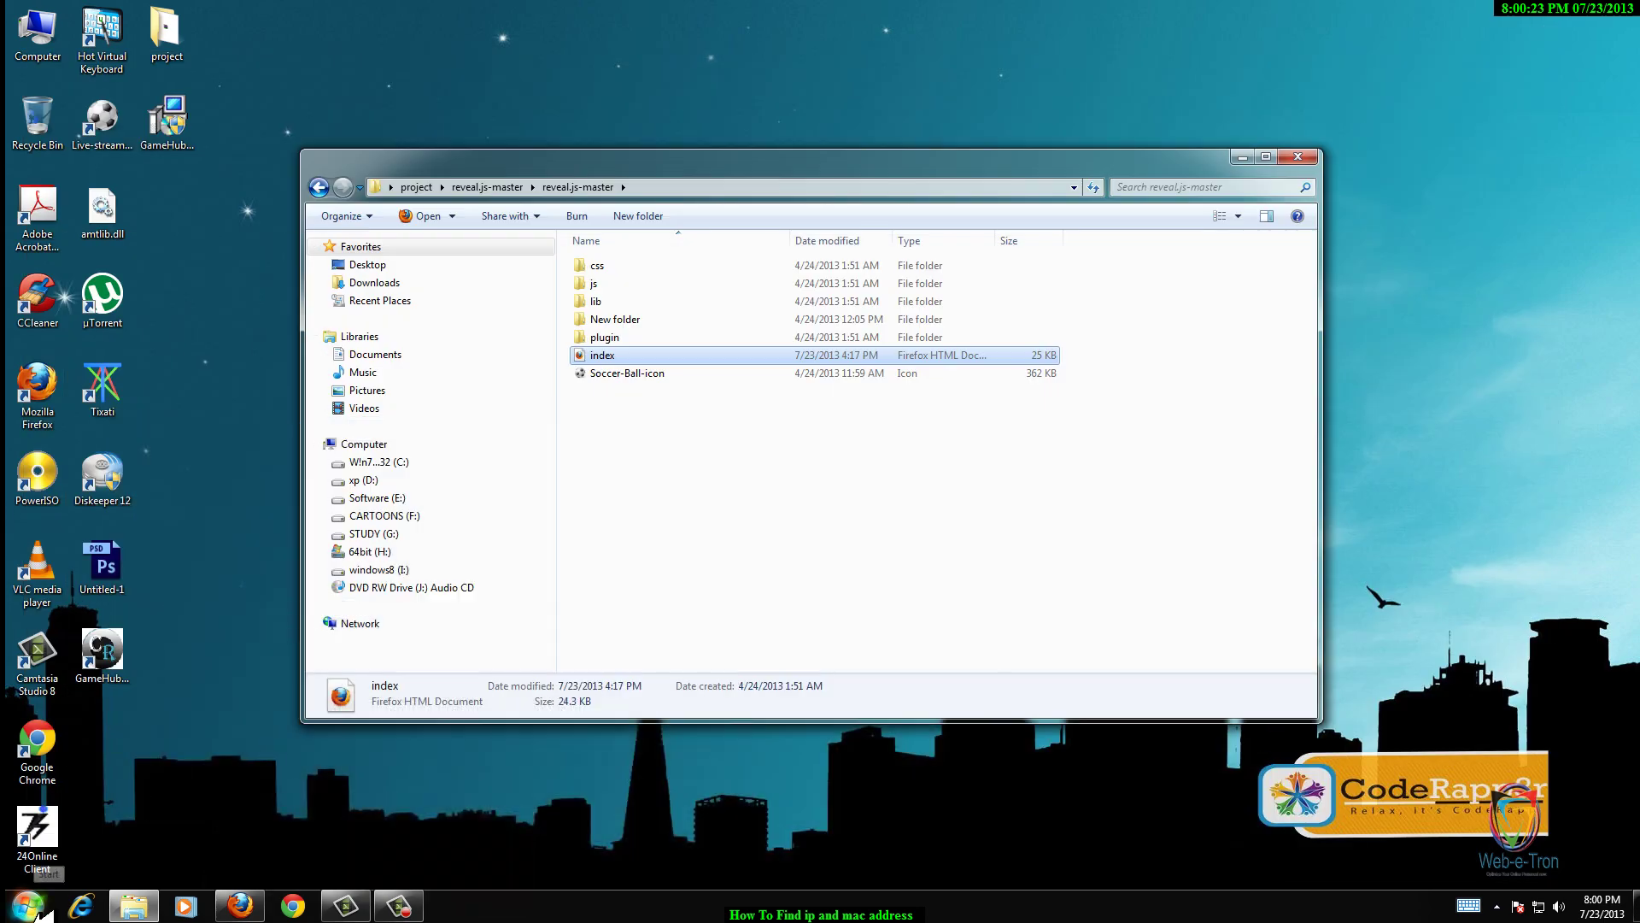
pyautogui.click(25, 907)
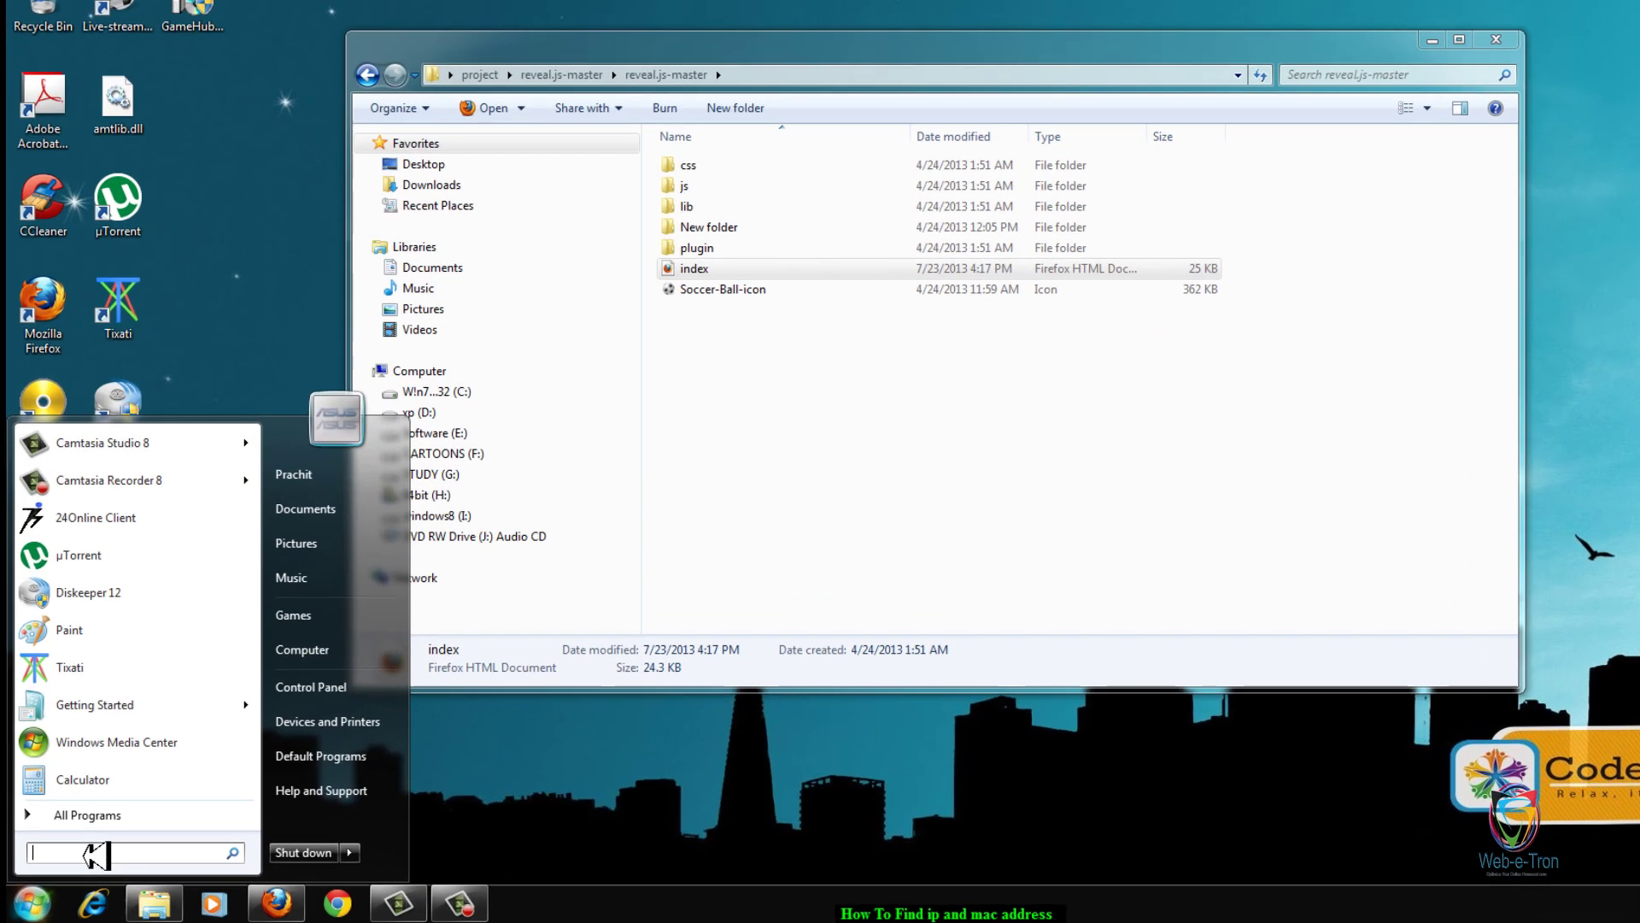
pyautogui.write('ru')
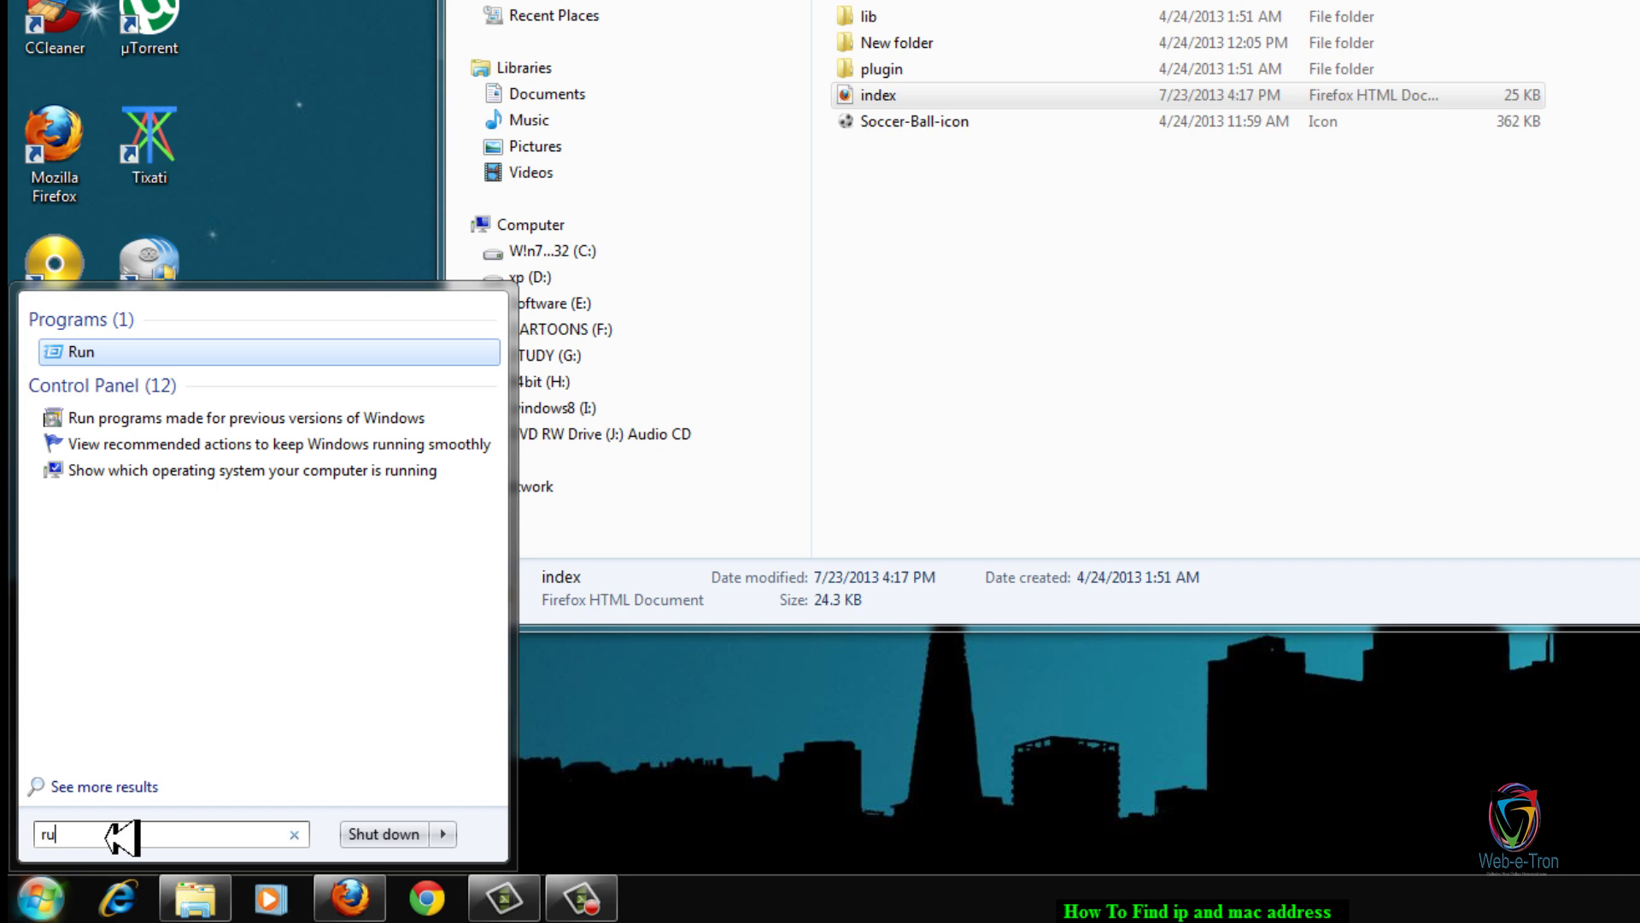
pyautogui.write('n')
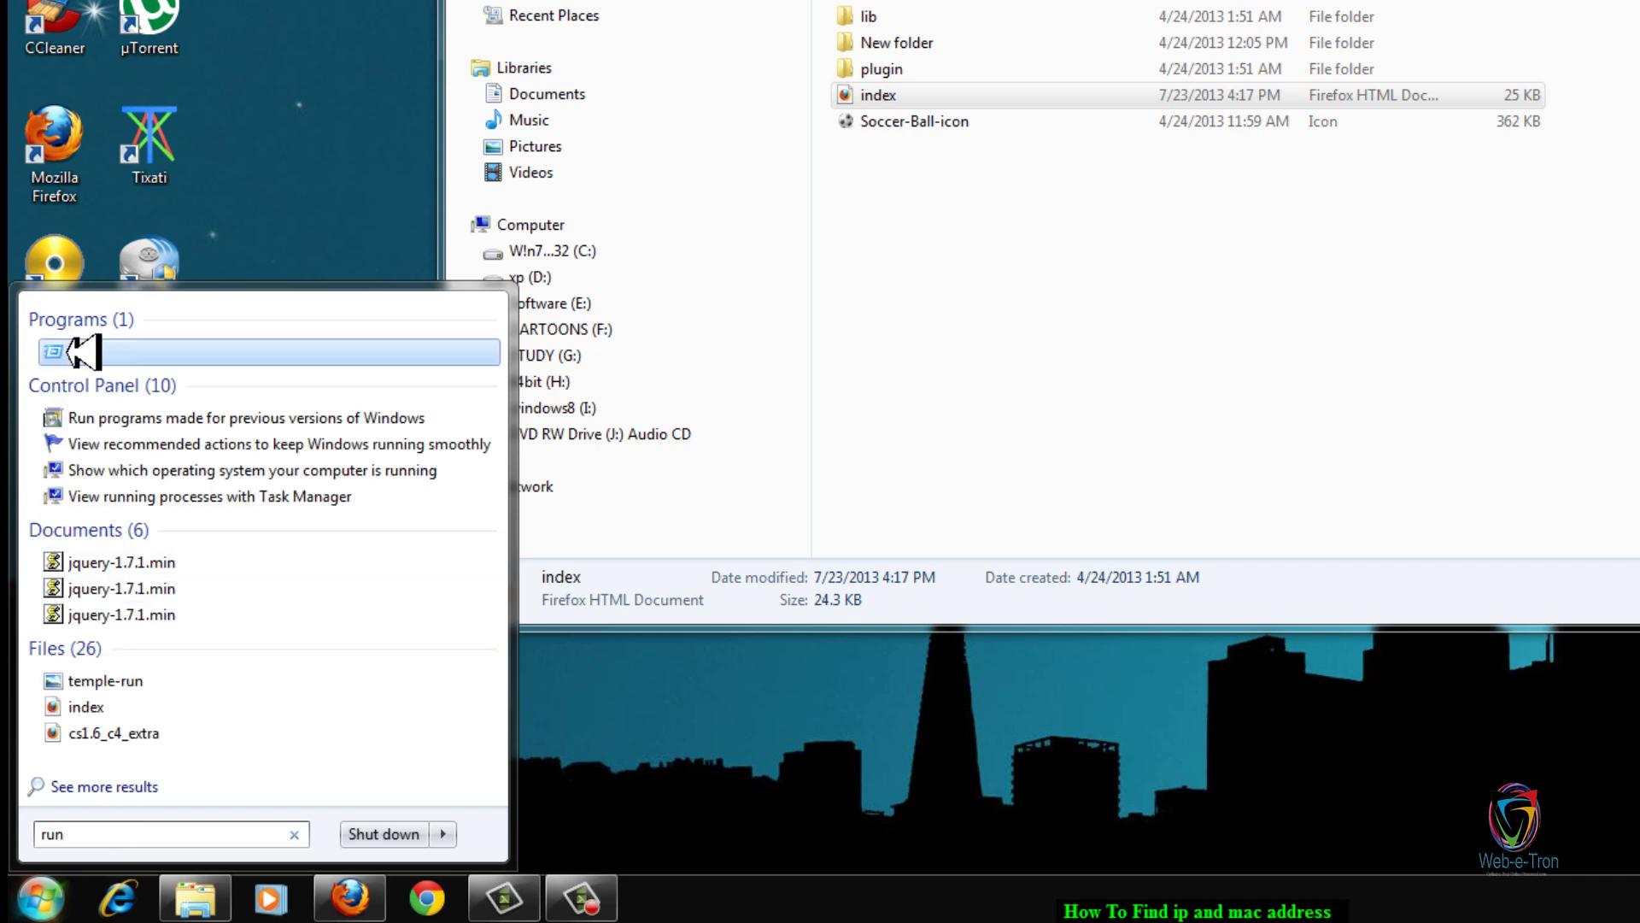
pyautogui.click(77, 351)
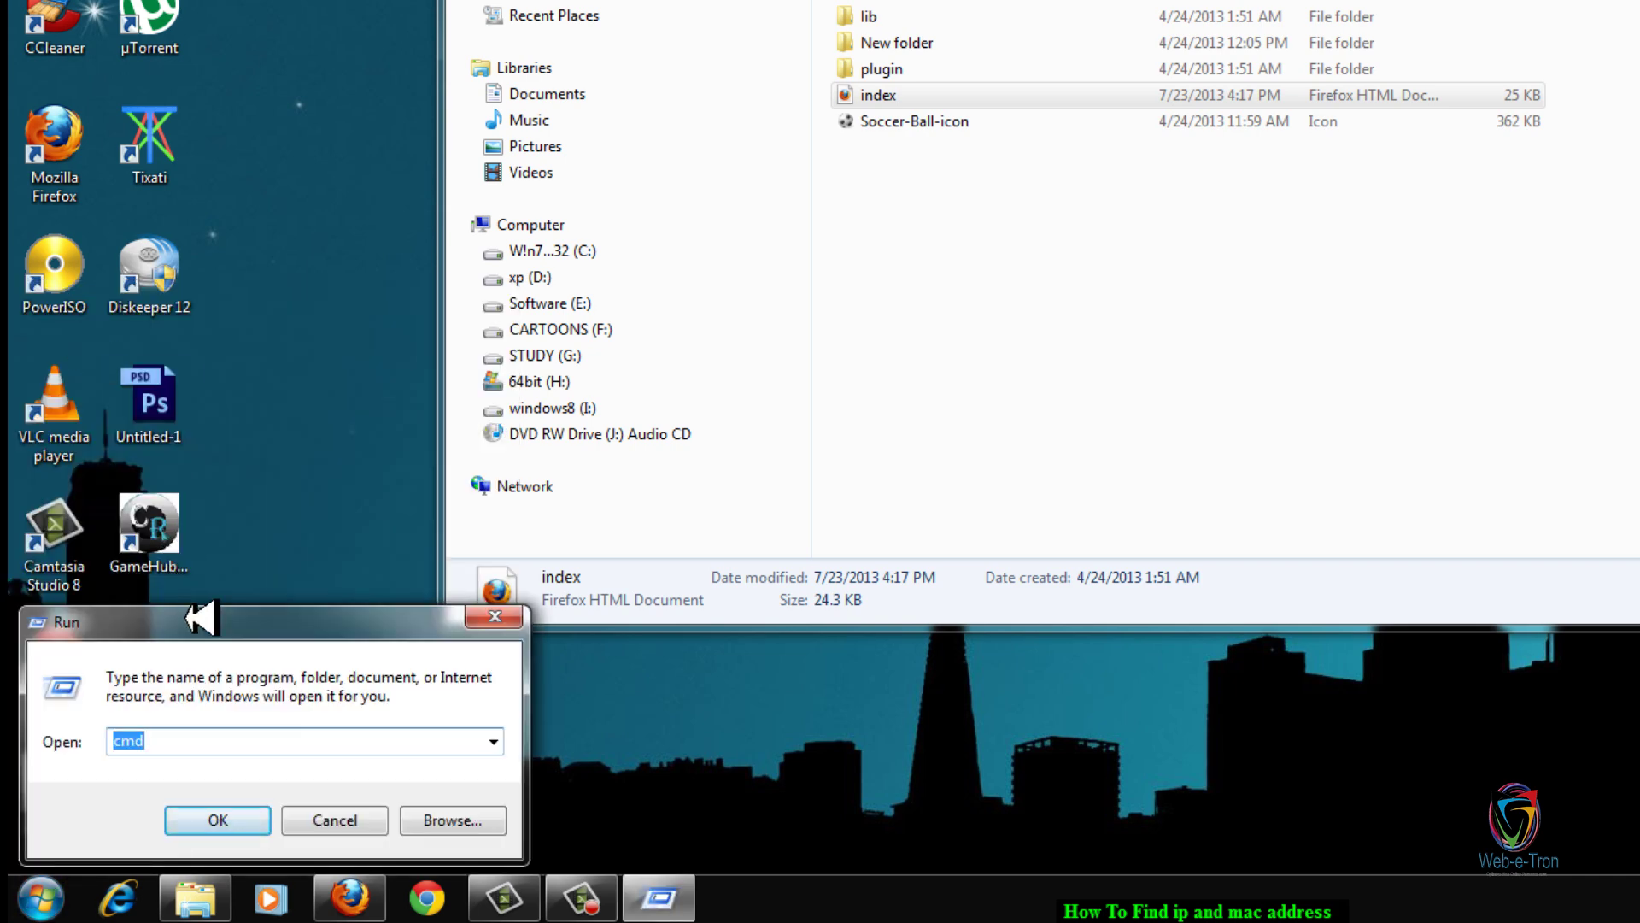
pyautogui.moveTo(199, 624); pyautogui.dragTo(667, 444)
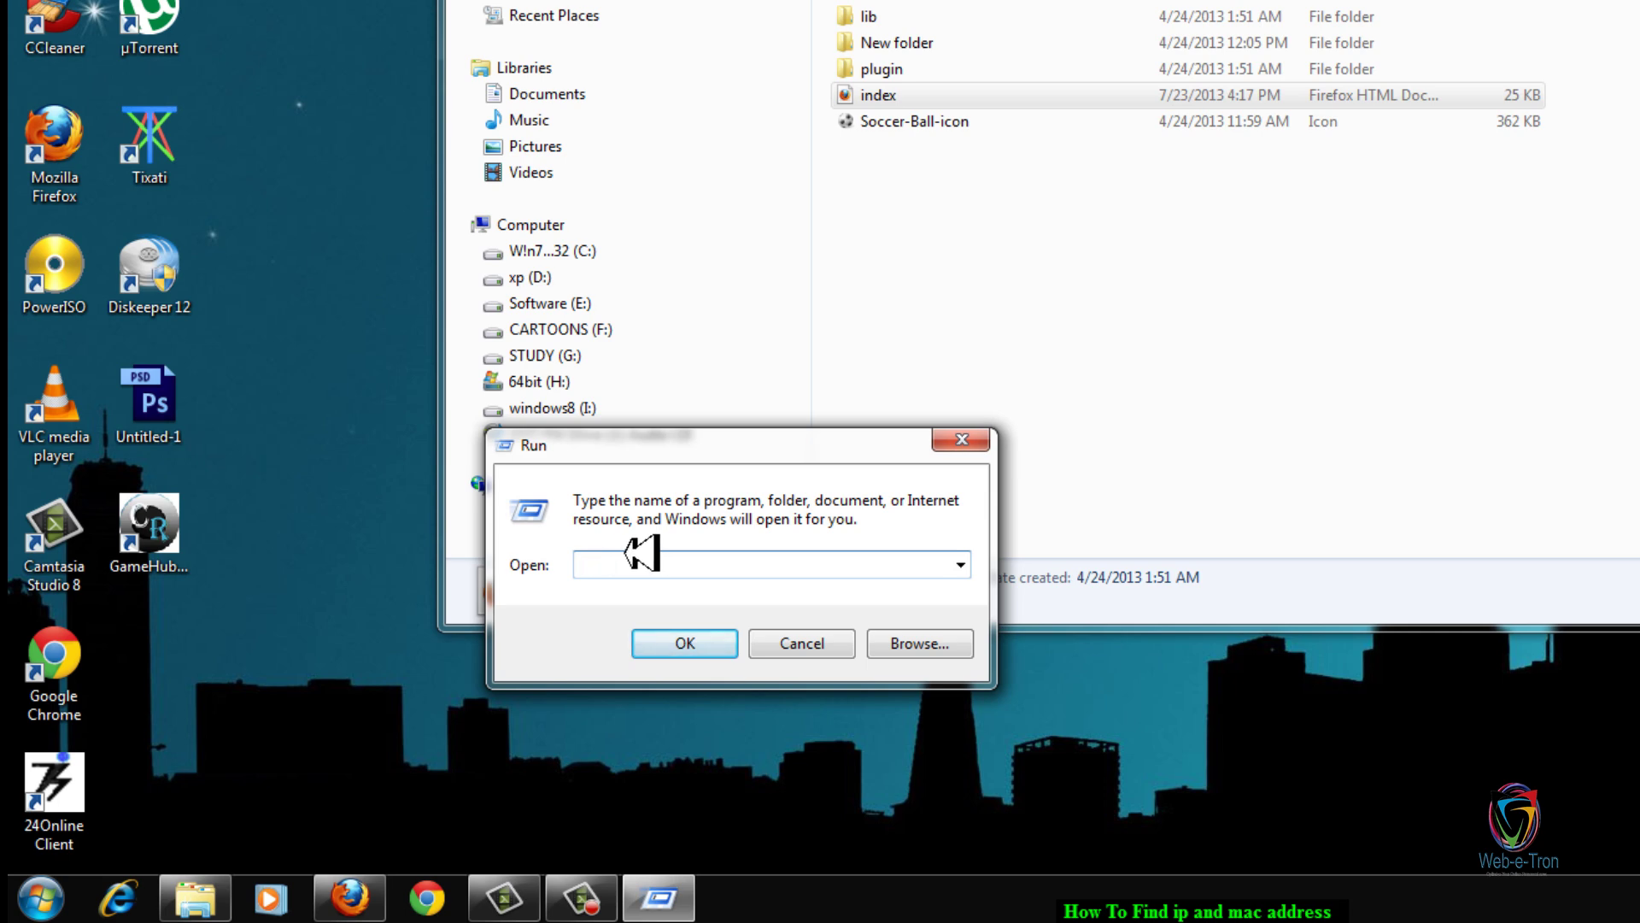
pyautogui.write('cm')
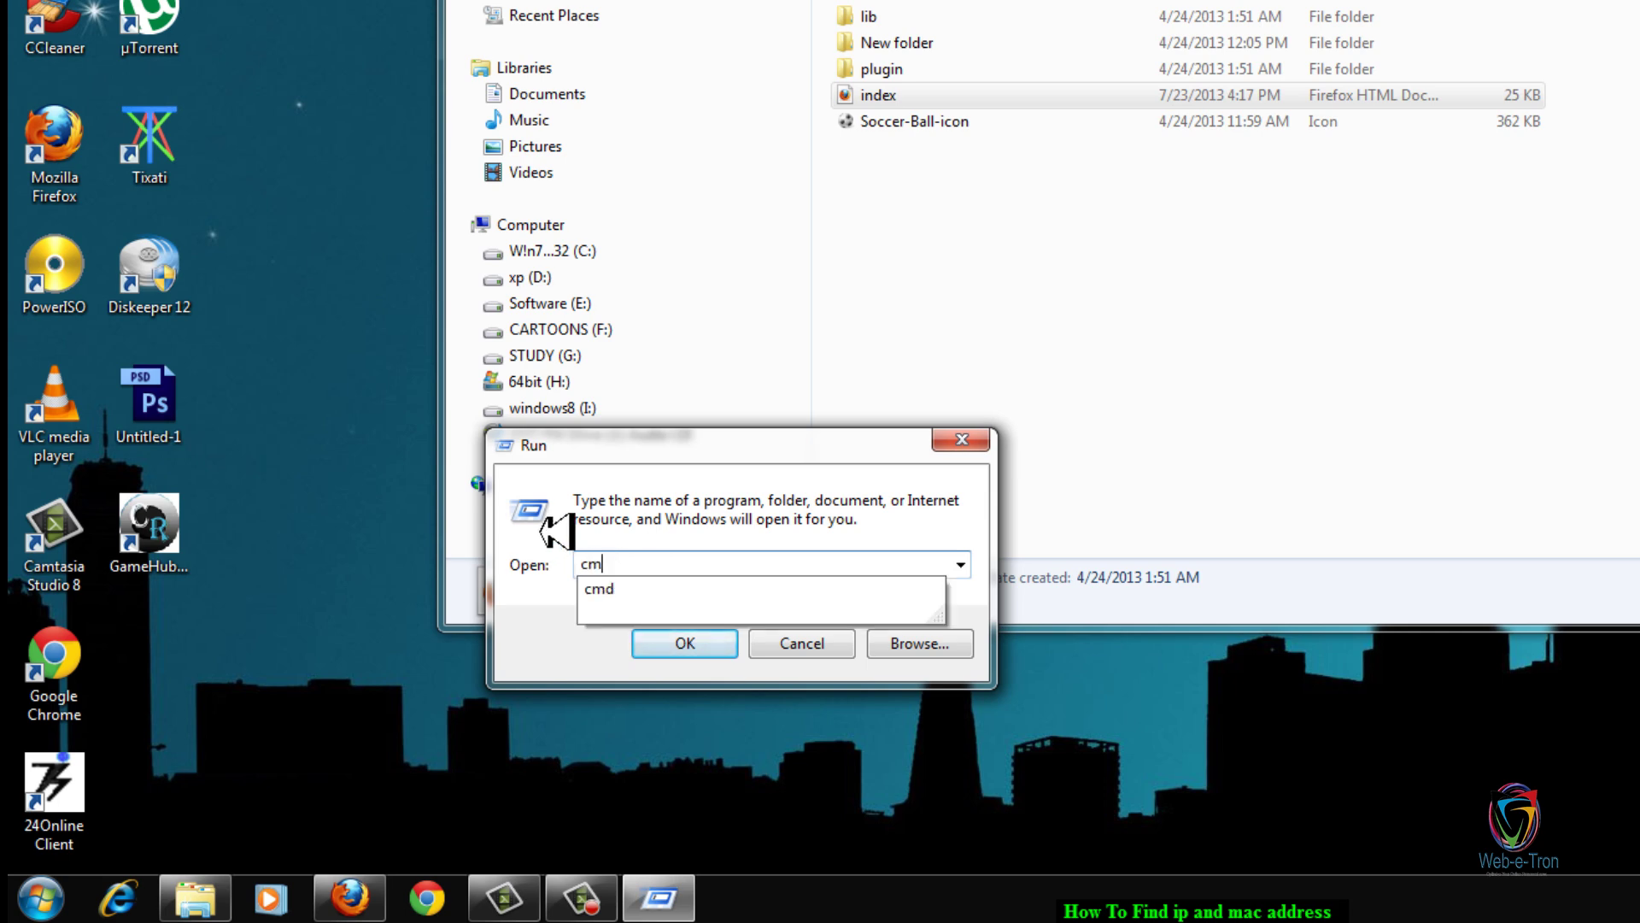
pyautogui.write('d')
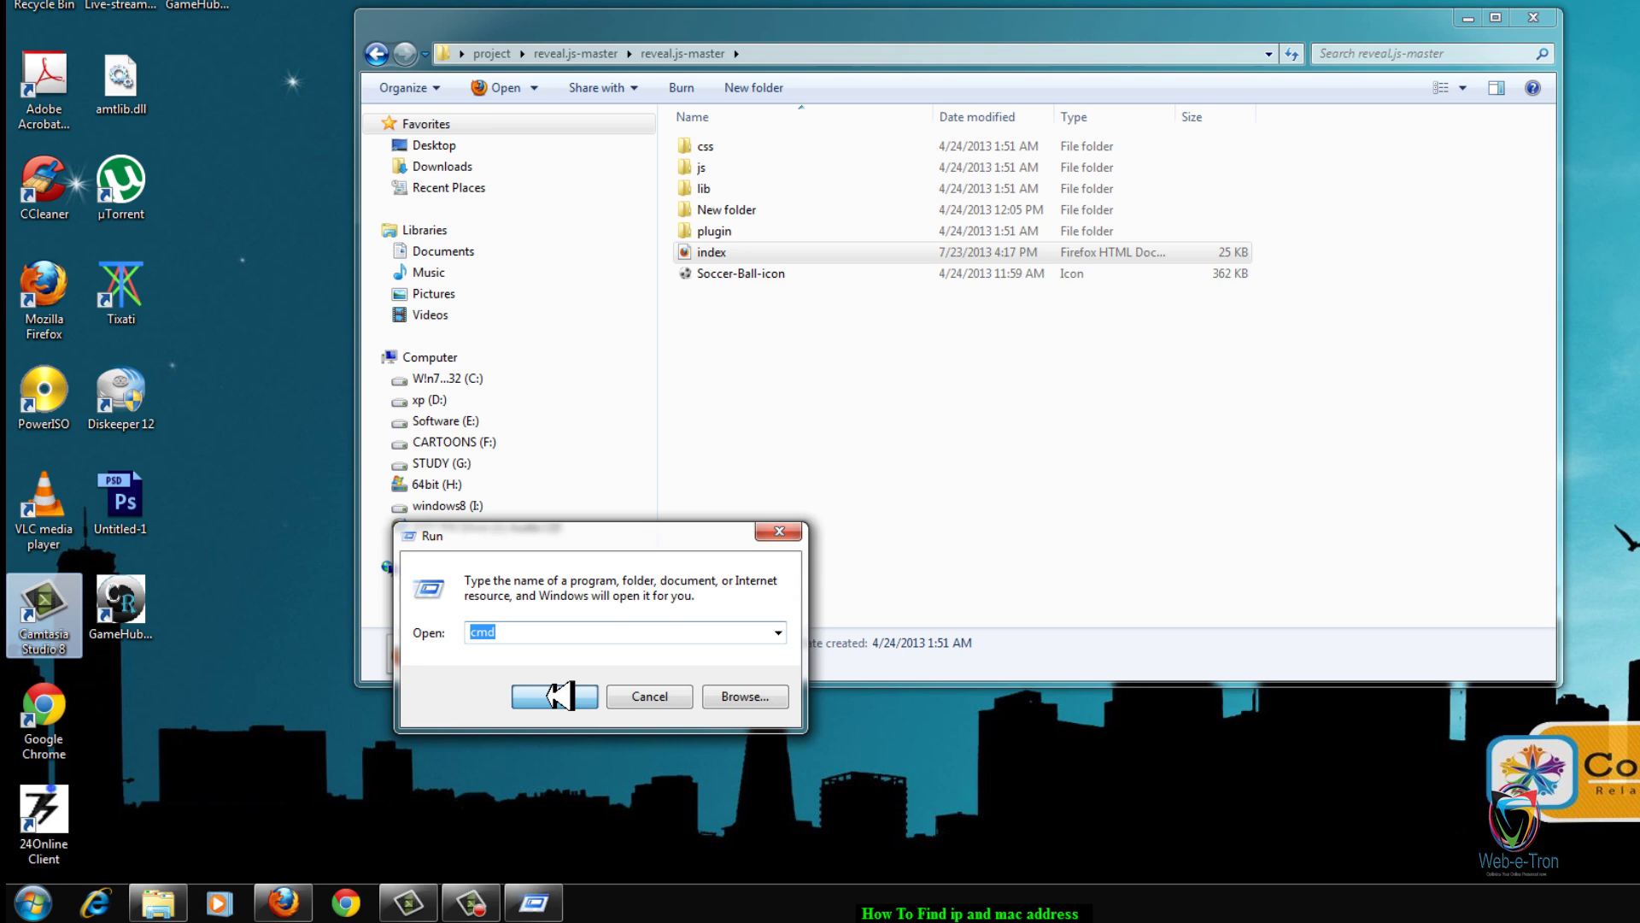
# Launch Command Prompt and run ipconfig/all to list every adapter's full configuration.
pyautogui.click(554, 696)
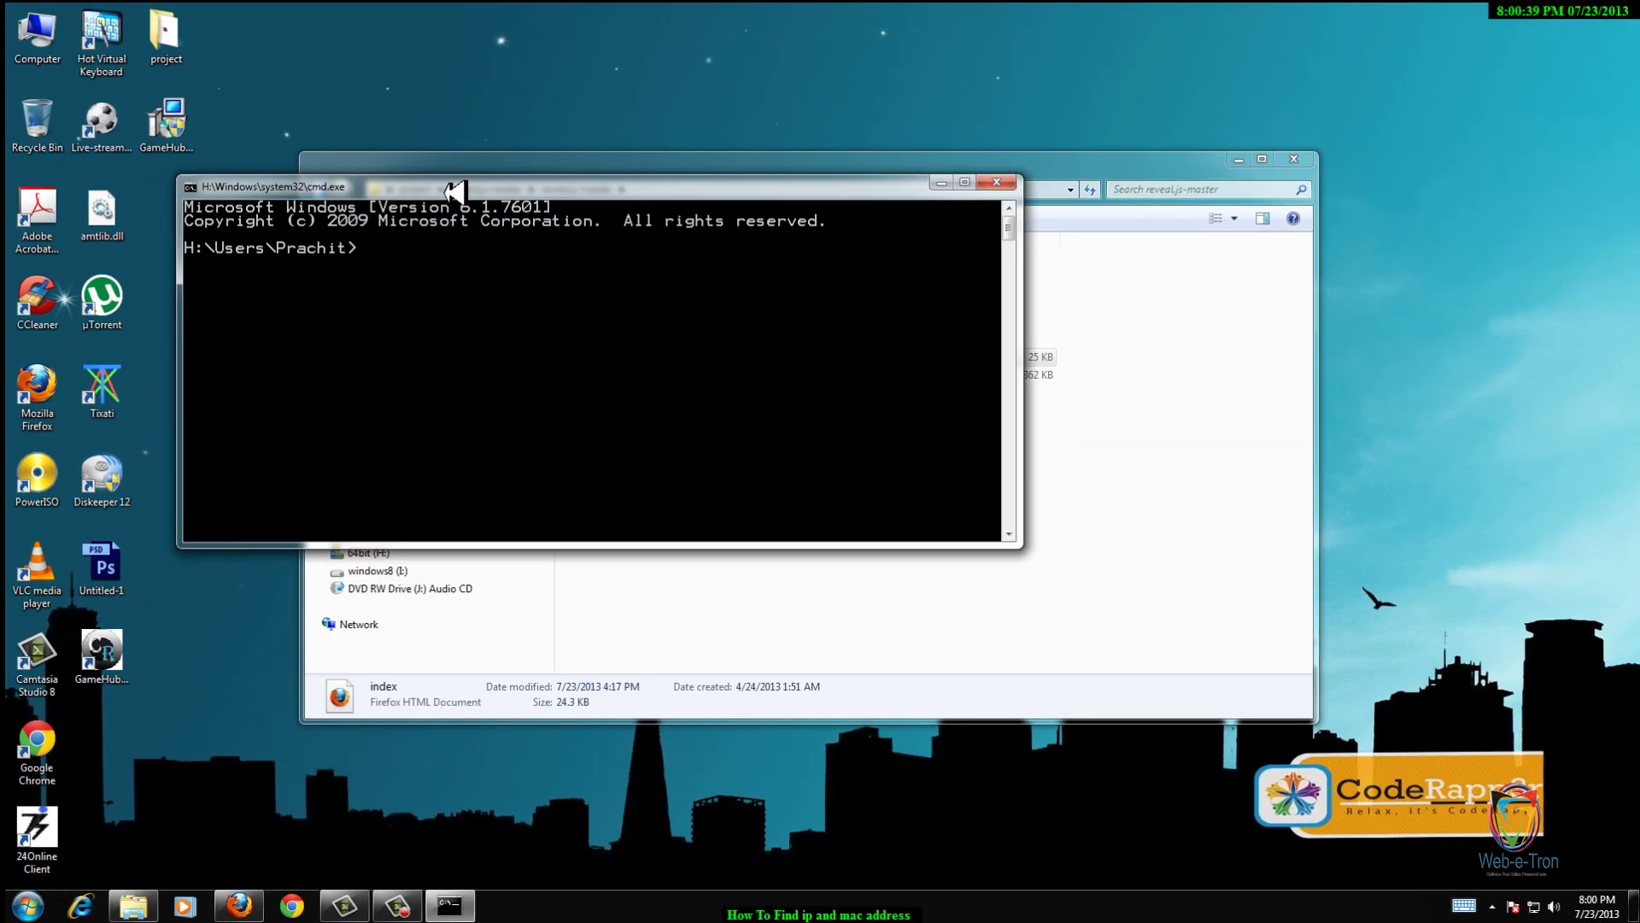
pyautogui.moveTo(452, 188); pyautogui.dragTo(552, 194)
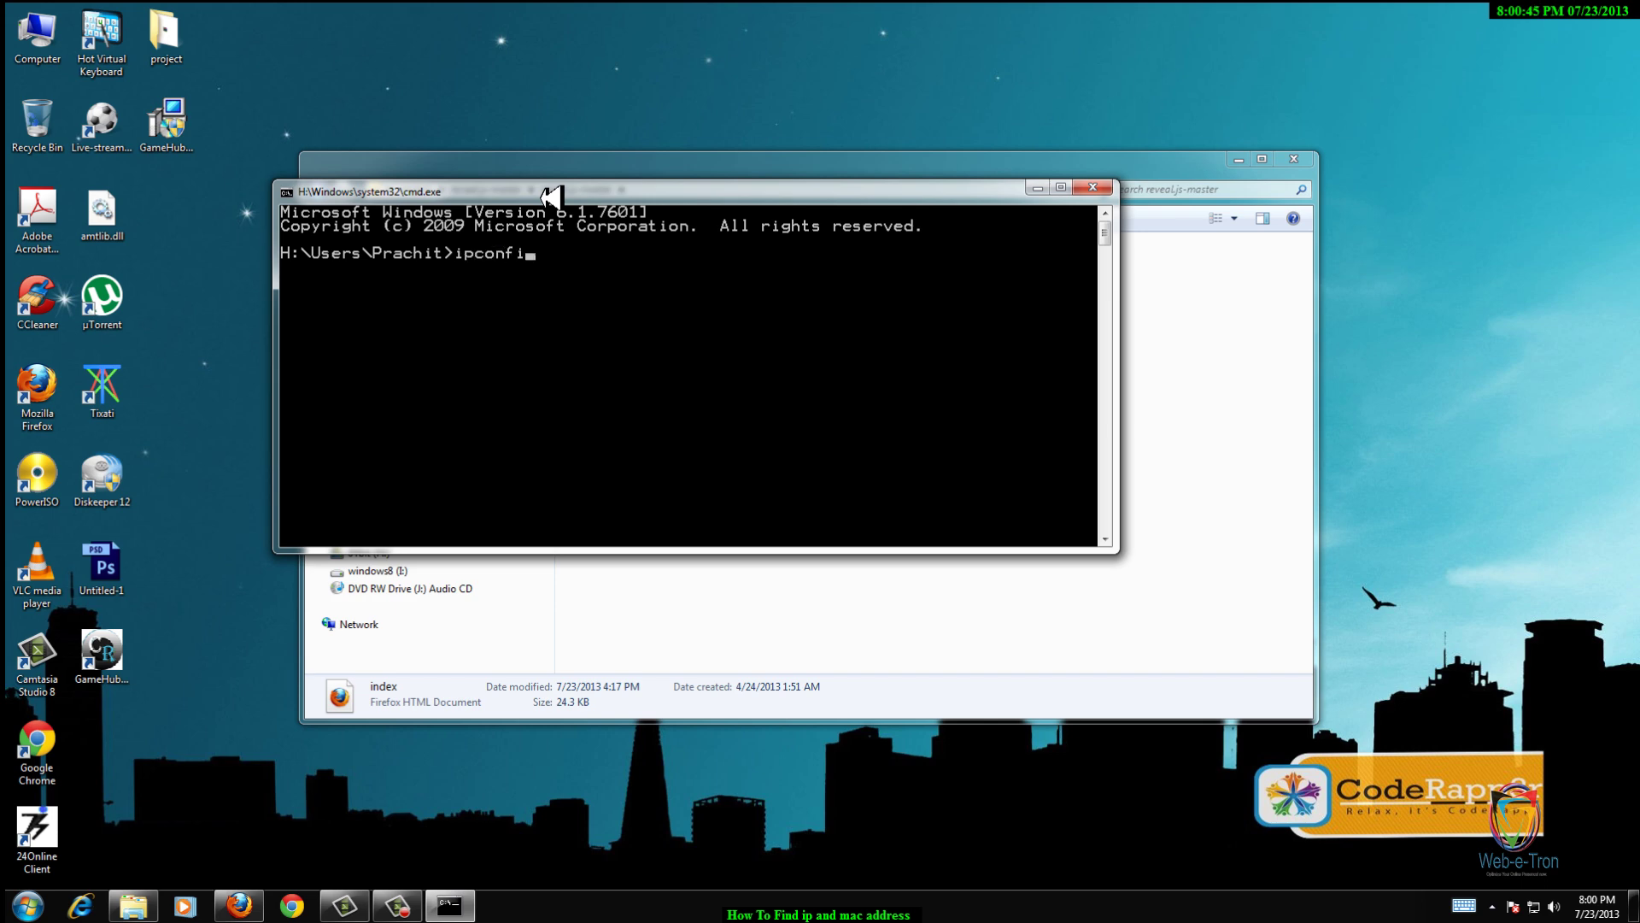
pyautogui.write('a')
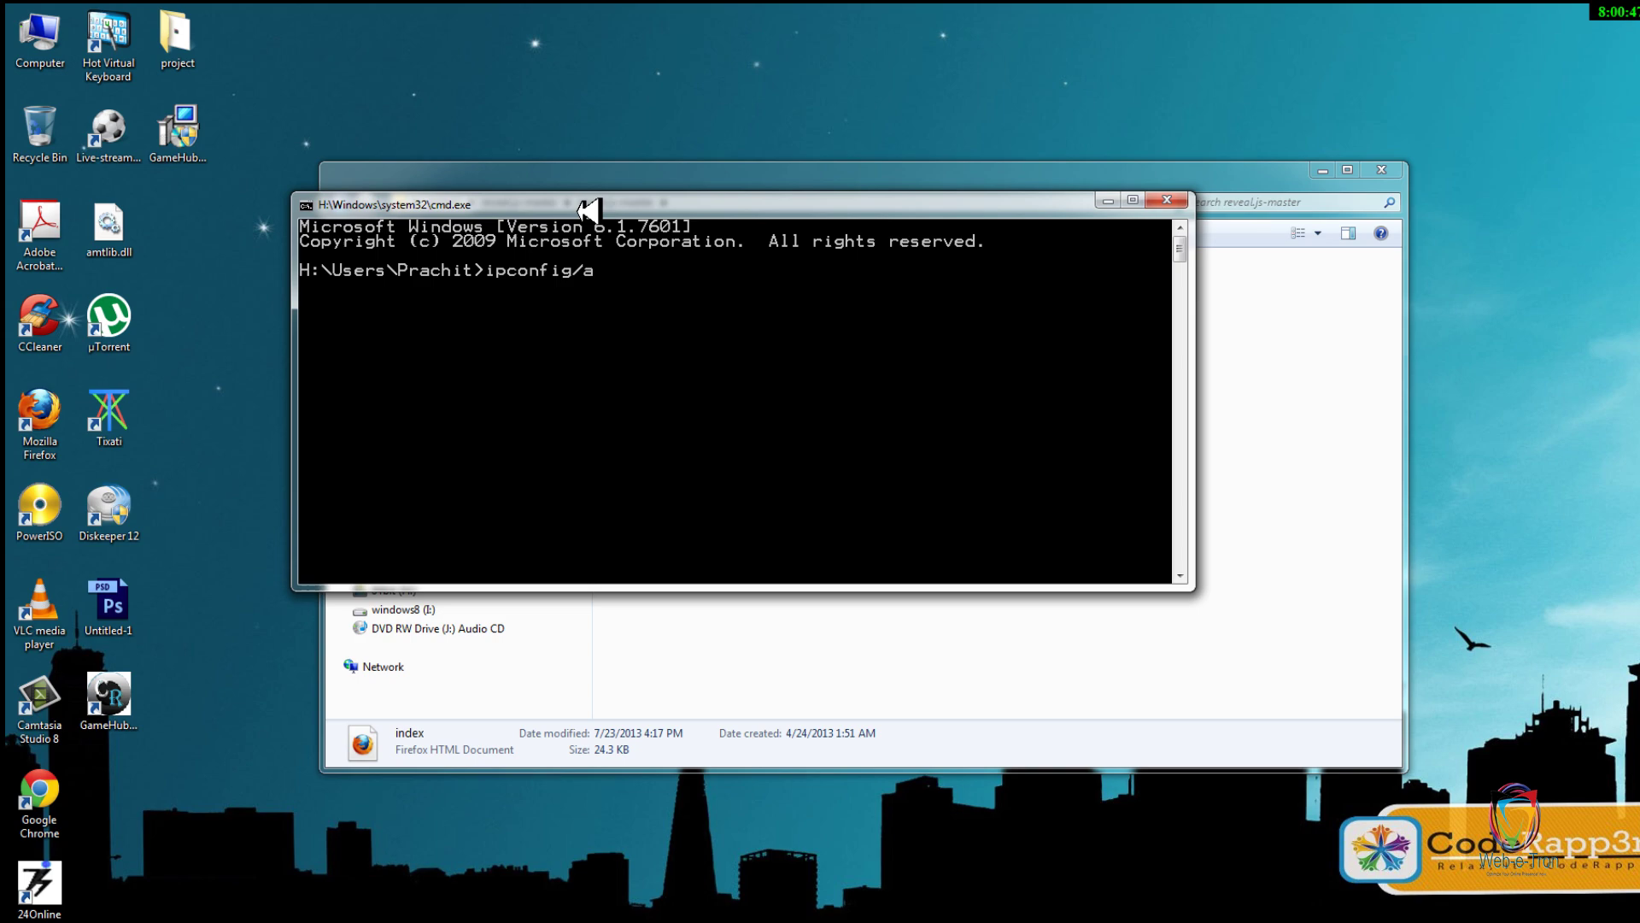
pyautogui.write('ll')
pyautogui.press('Return')
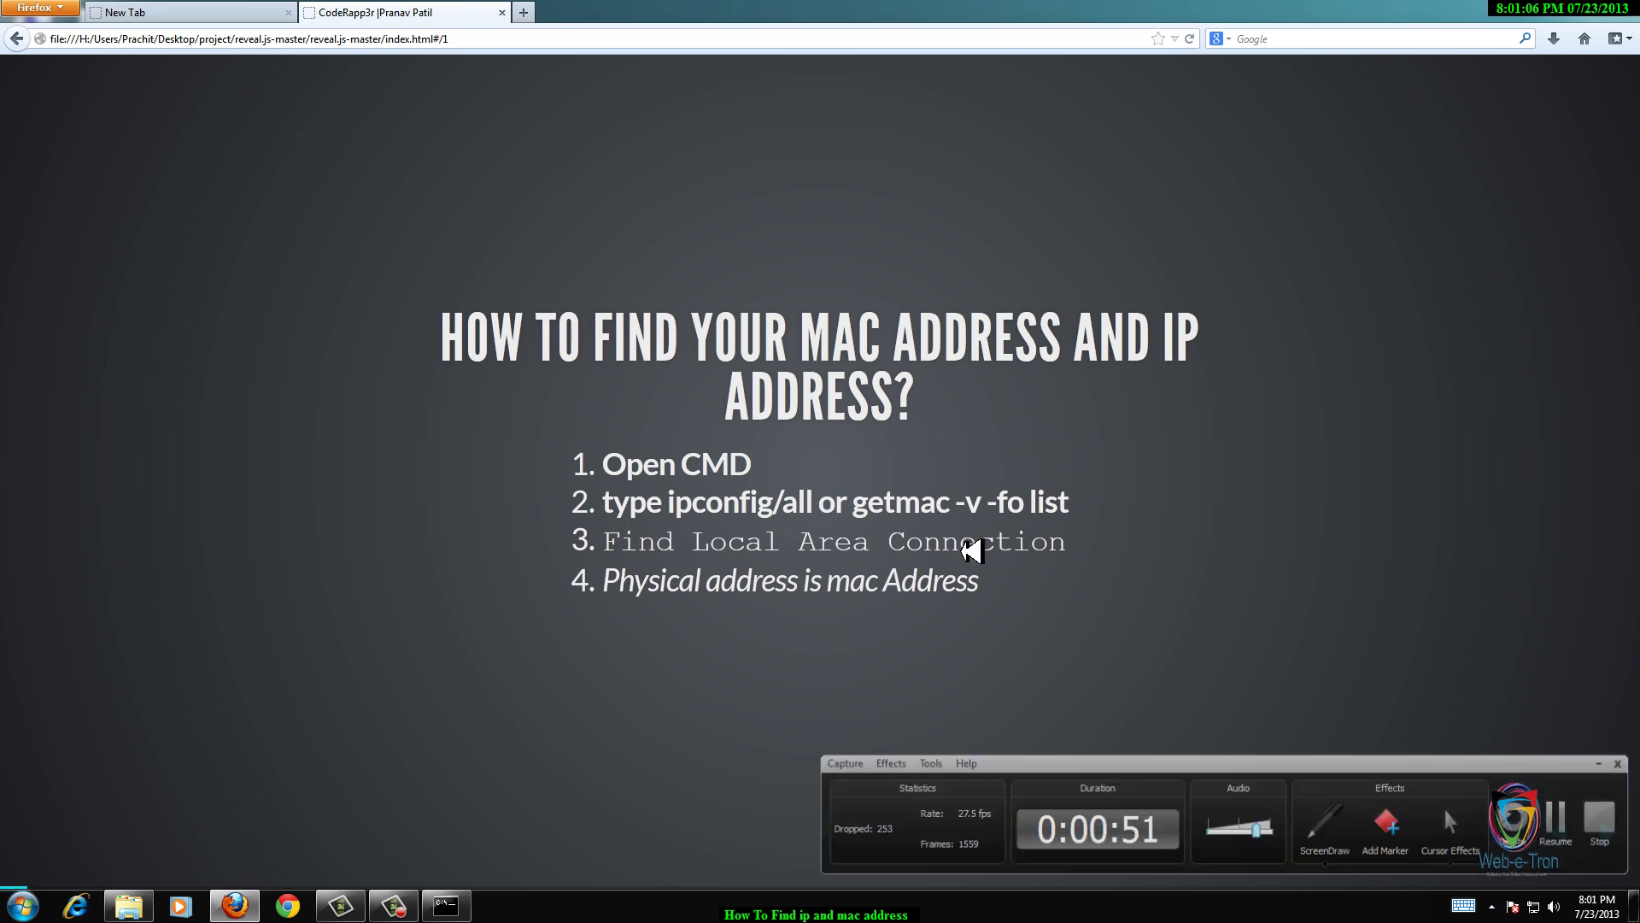
# Review the Local Area Connection adapter output, checking the slide steps in between.
pyautogui.click(447, 905)
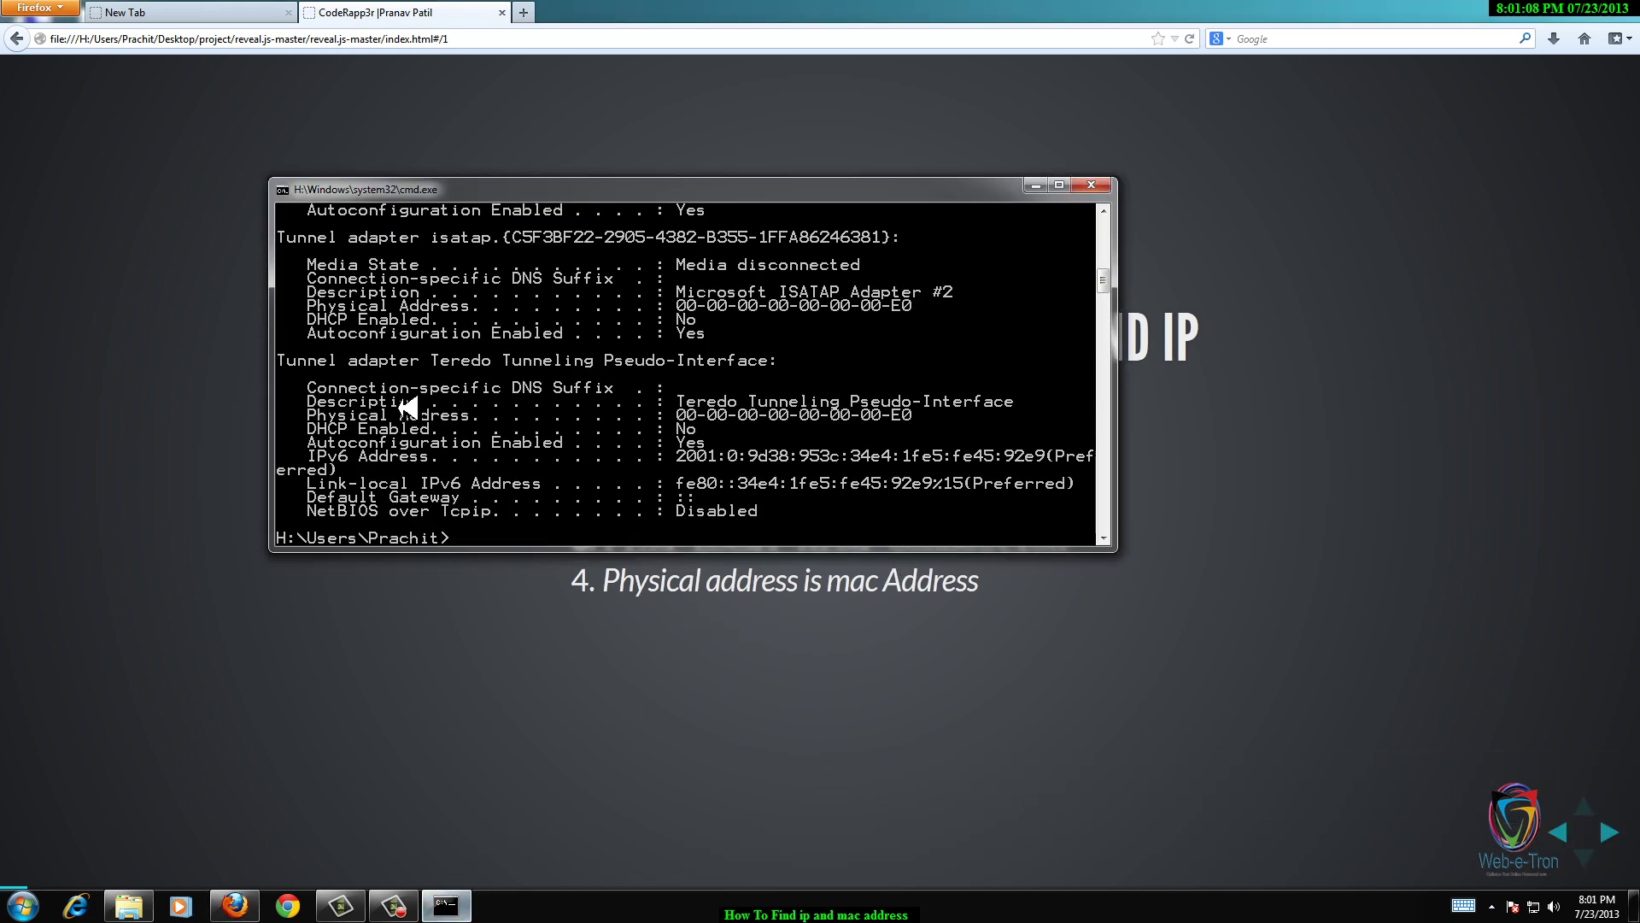
pyautogui.scroll(3, 365, 398)
pyautogui.scroll(4, 397, 404)
pyautogui.scroll(3, 401, 407)
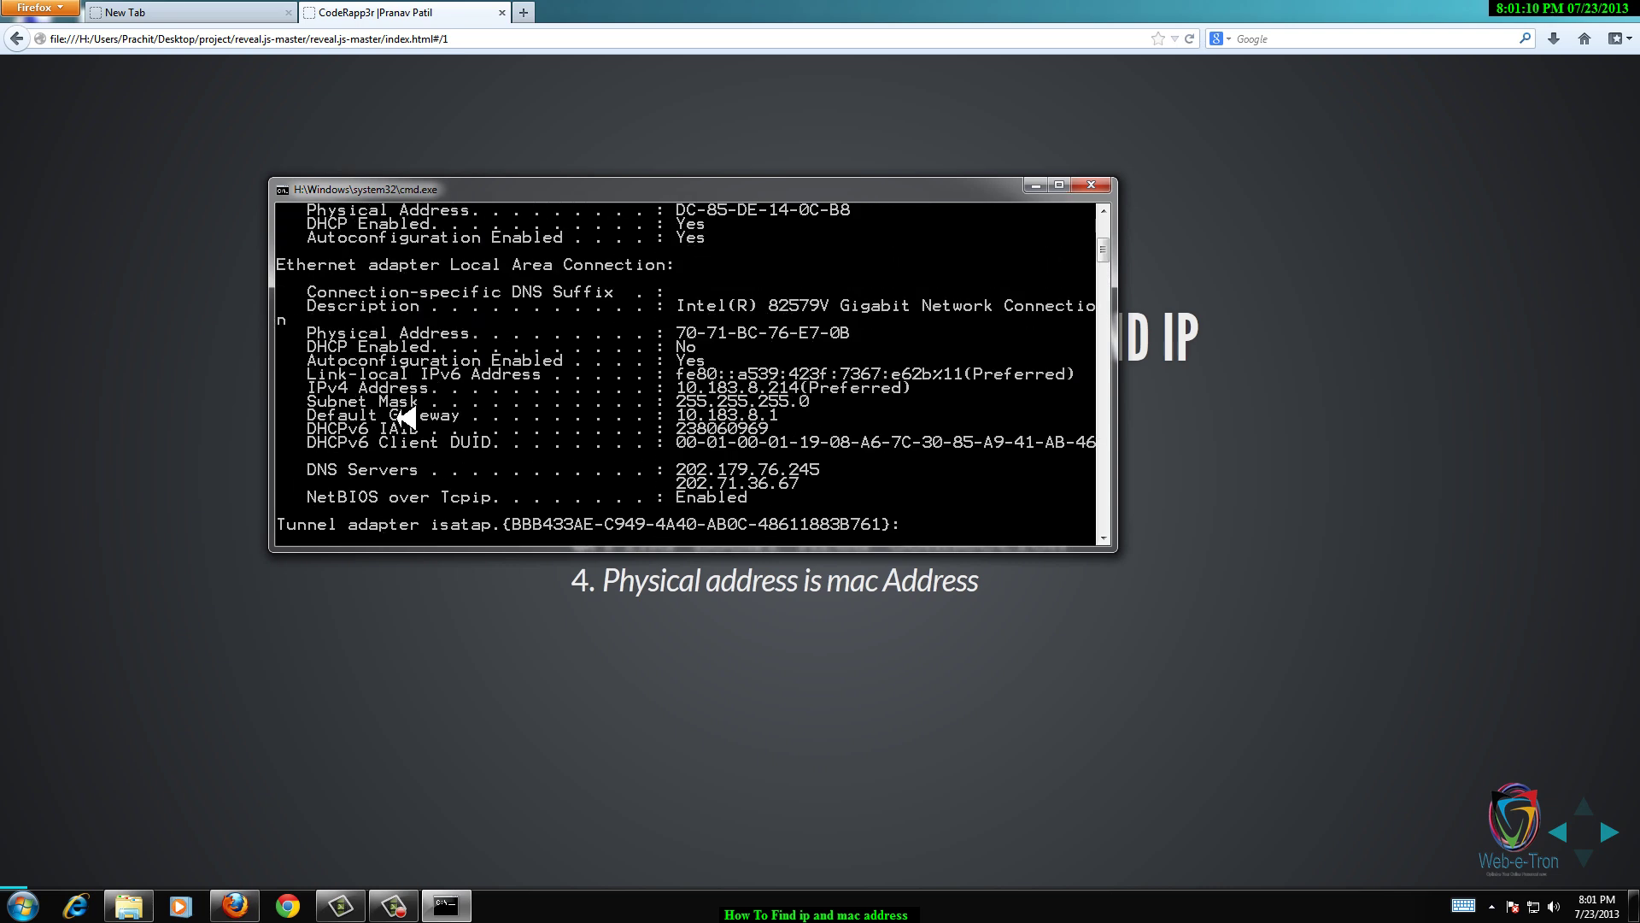
pyautogui.scroll(1, 375, 391)
pyautogui.scroll(1, 403, 338)
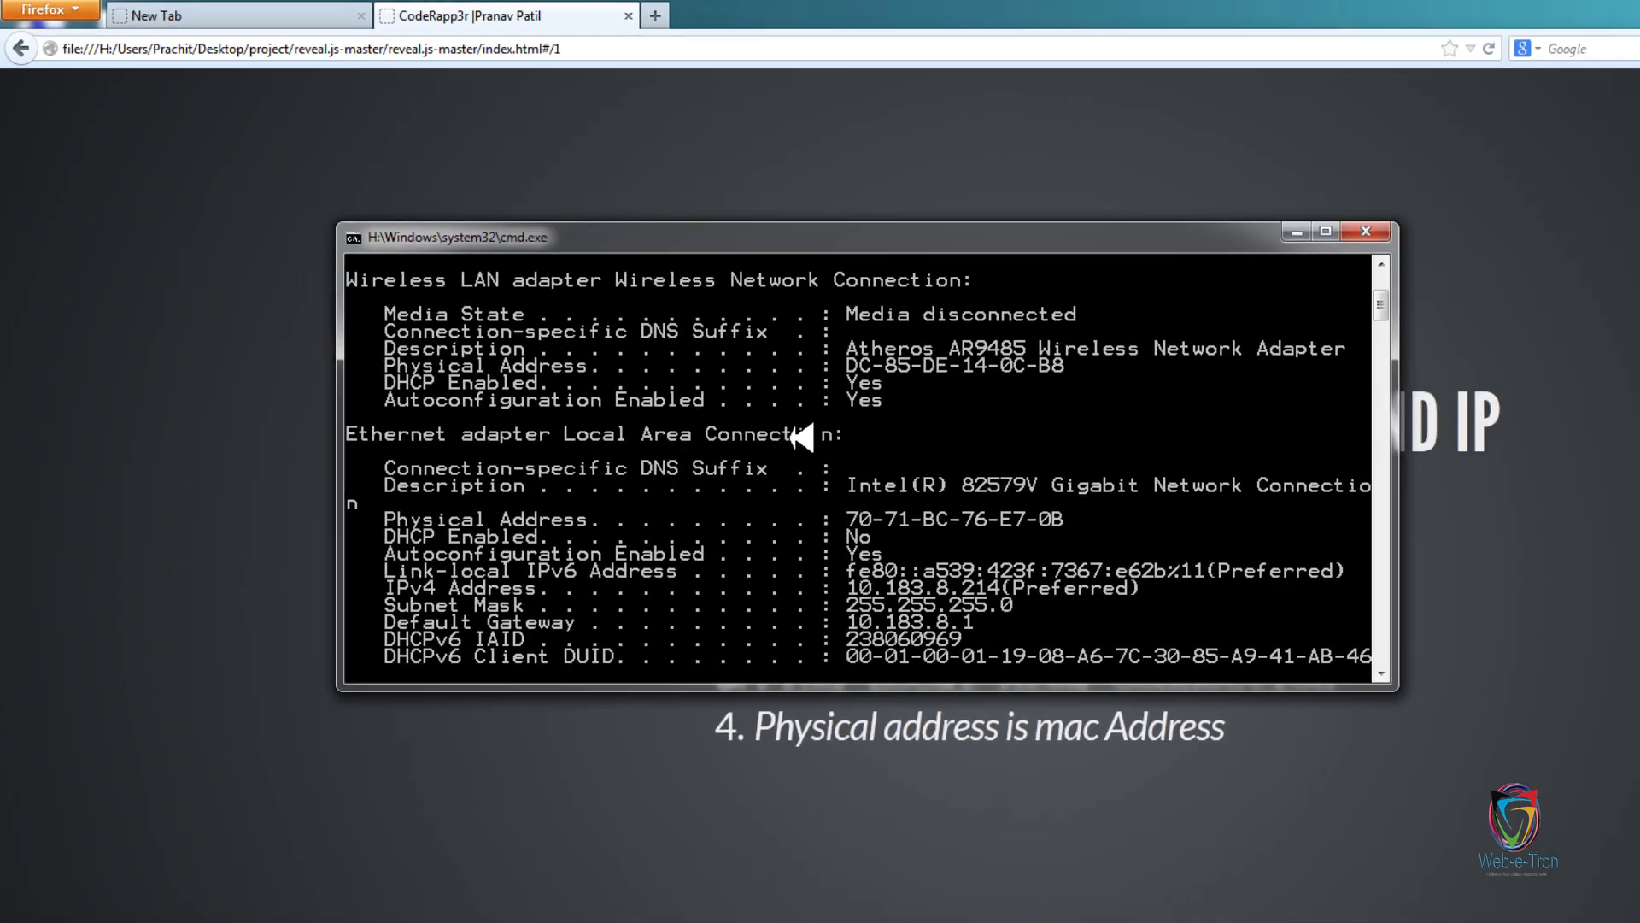
pyautogui.scroll(-3, 711, 442)
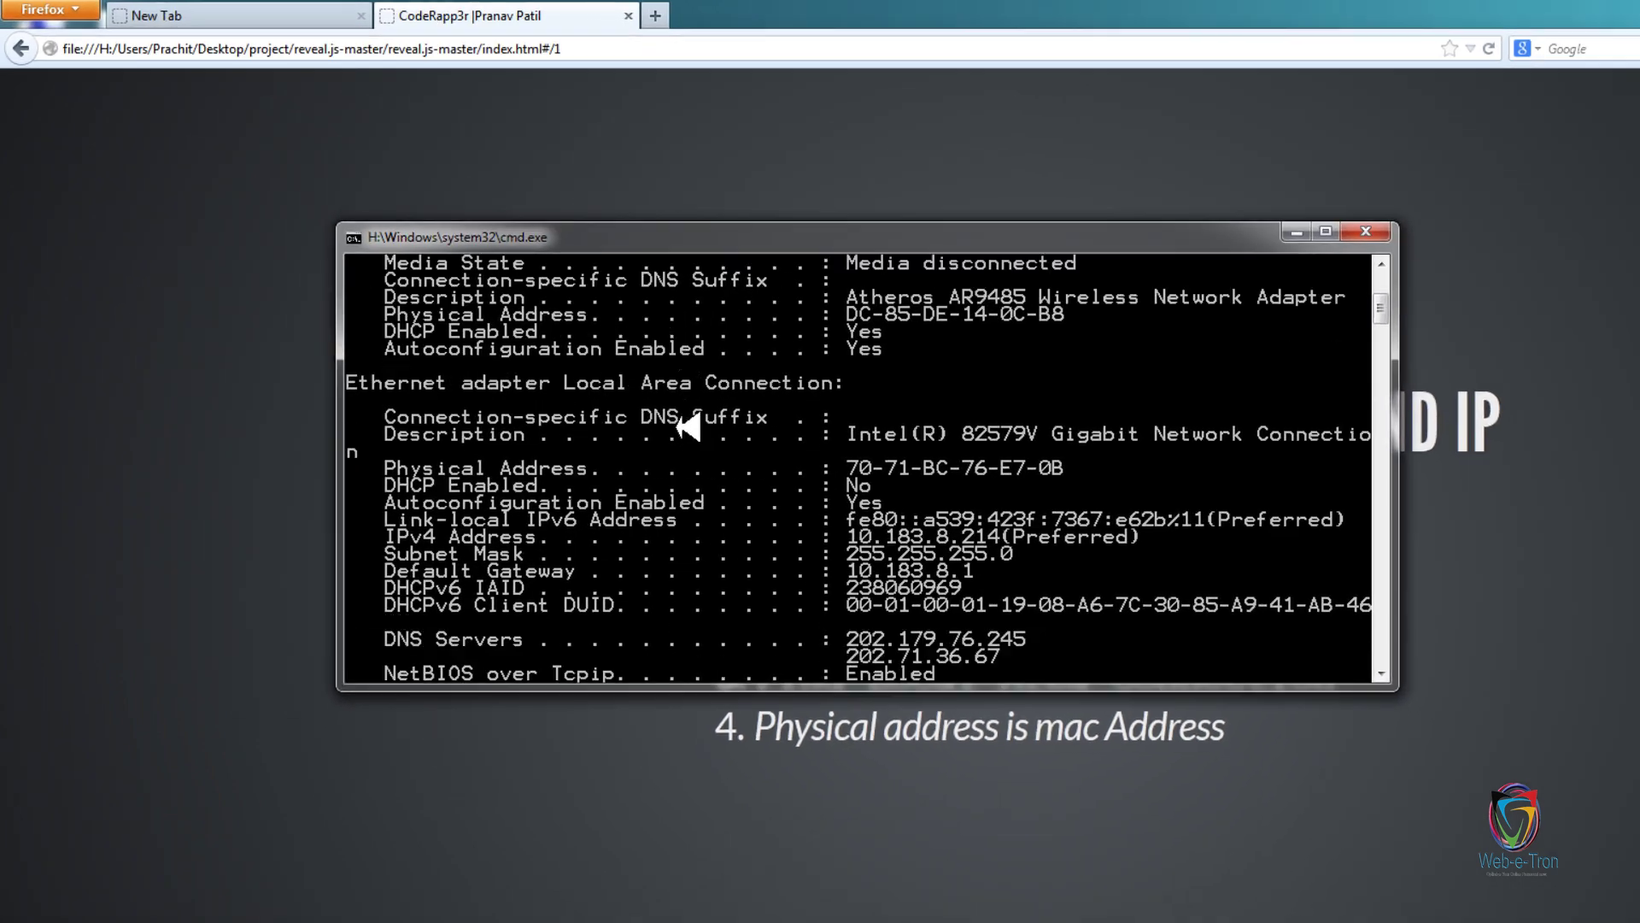
pyautogui.scroll(-5, 693, 454)
pyautogui.scroll(-4, 679, 468)
pyautogui.scroll(3, 676, 478)
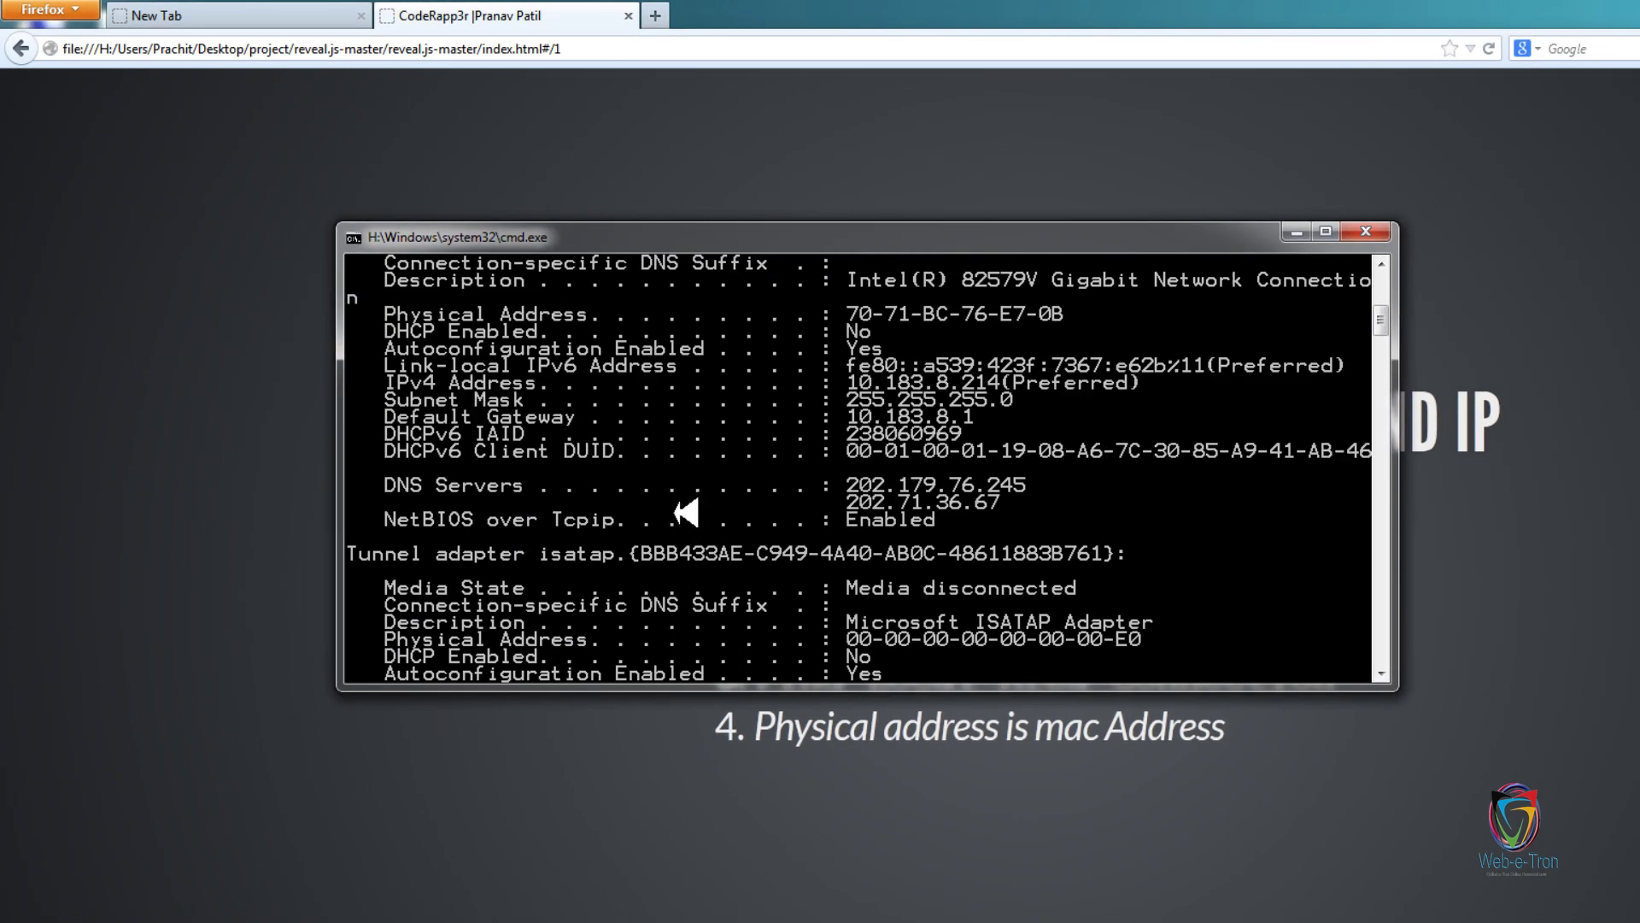
pyautogui.scroll(4, 675, 476)
pyautogui.scroll(3, 641, 500)
pyautogui.scroll(5, 571, 523)
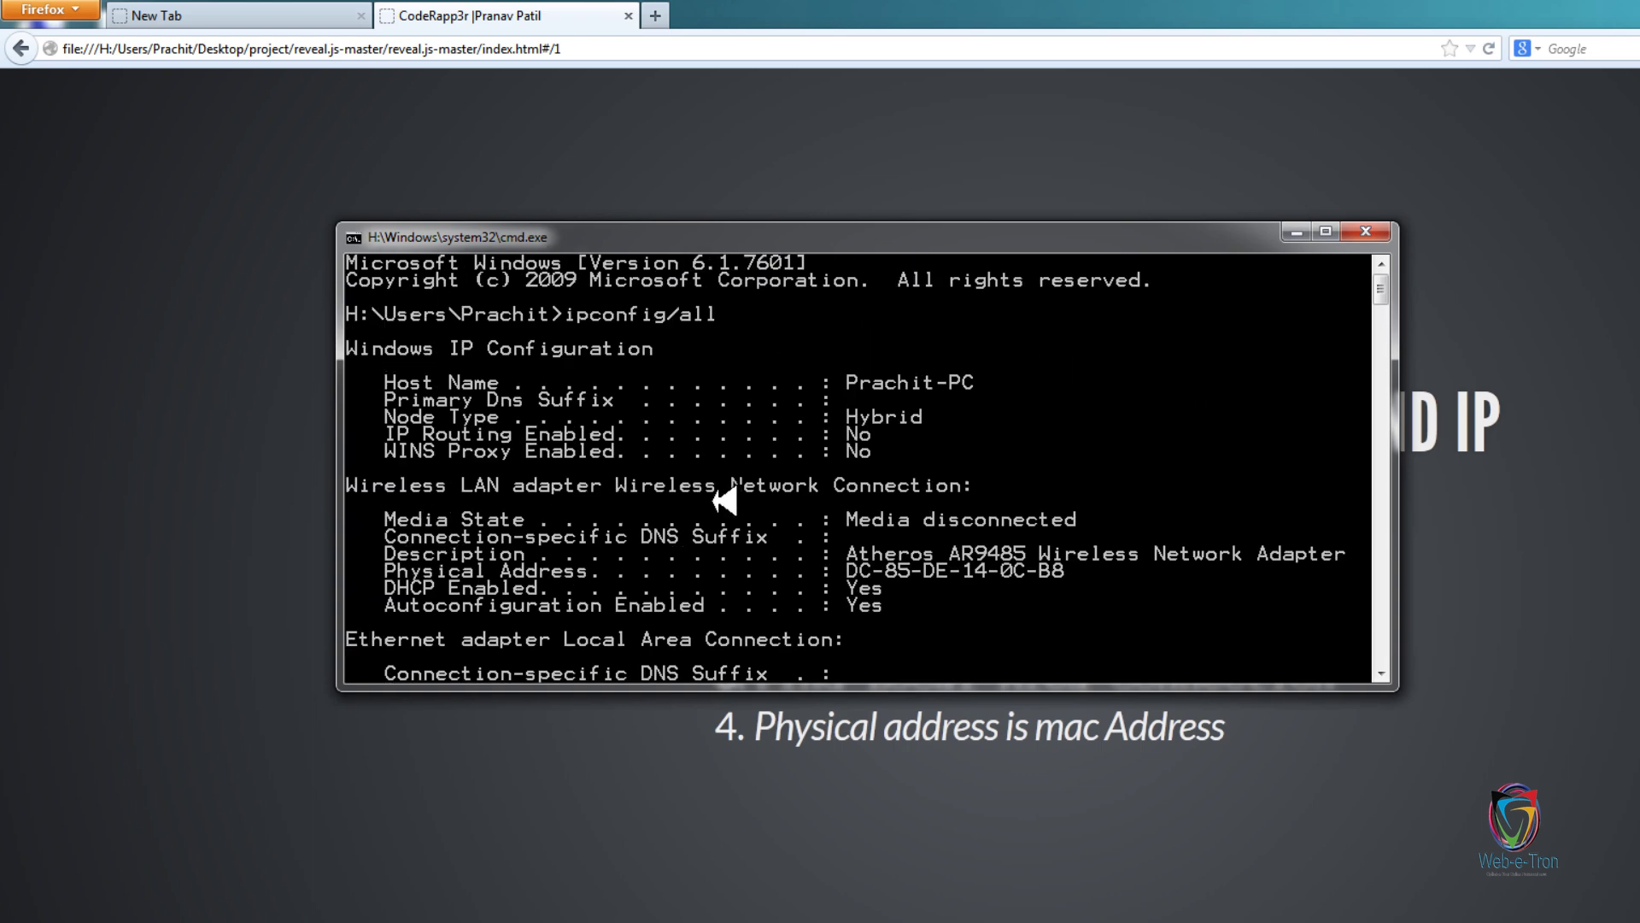
pyautogui.scroll(-1, 725, 500)
pyautogui.scroll(-1, 583, 538)
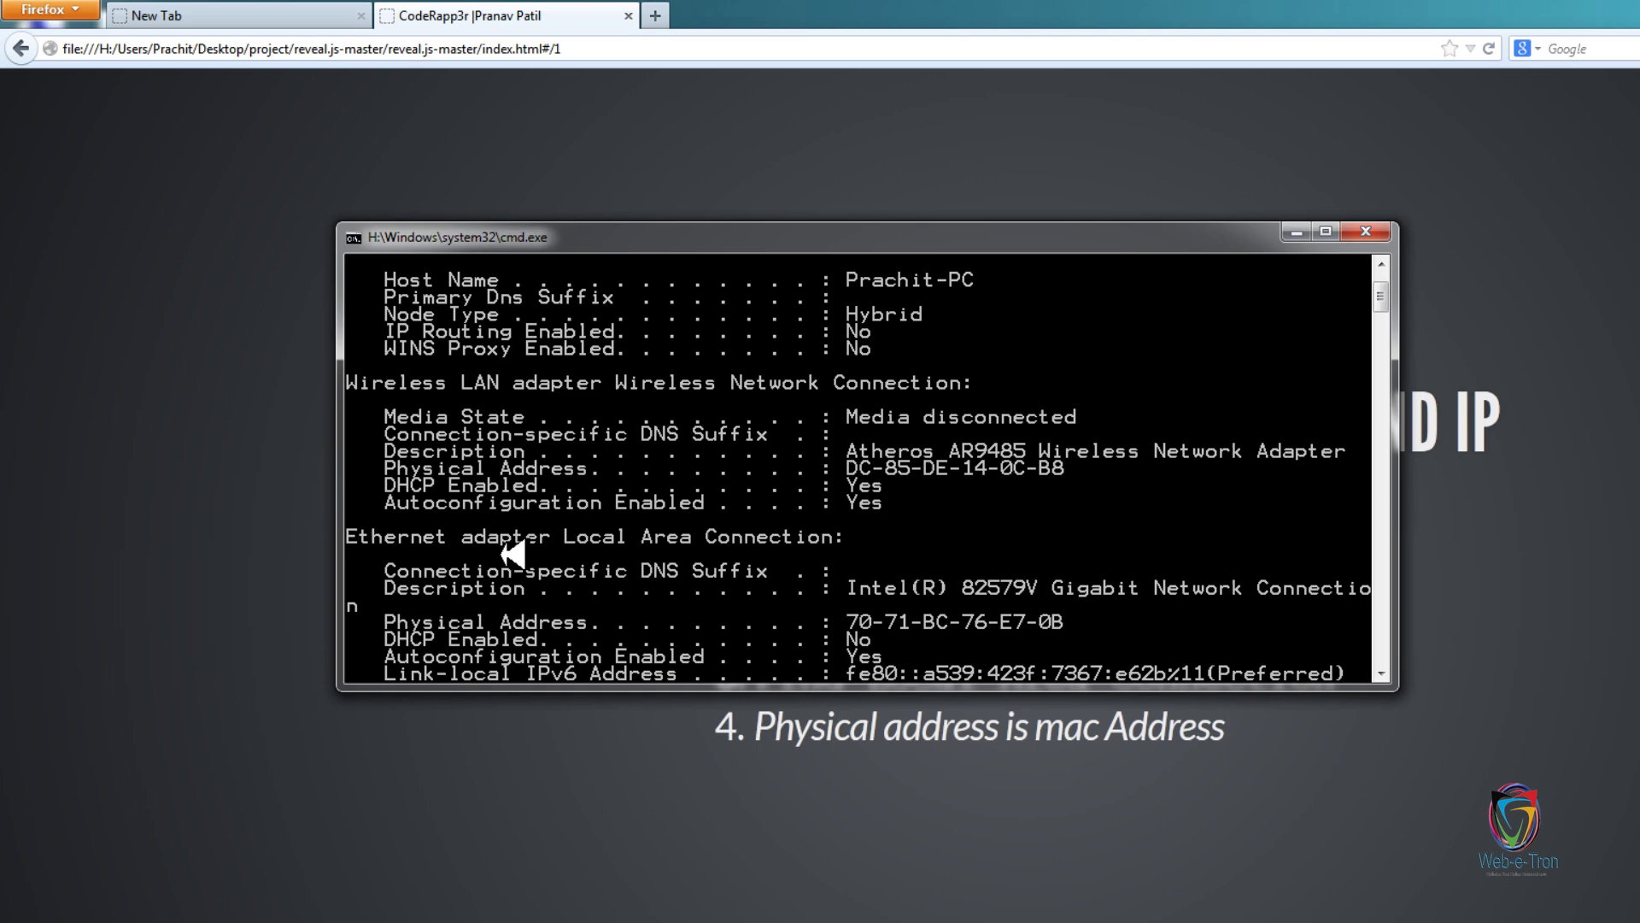
pyautogui.scroll(-1, 747, 553)
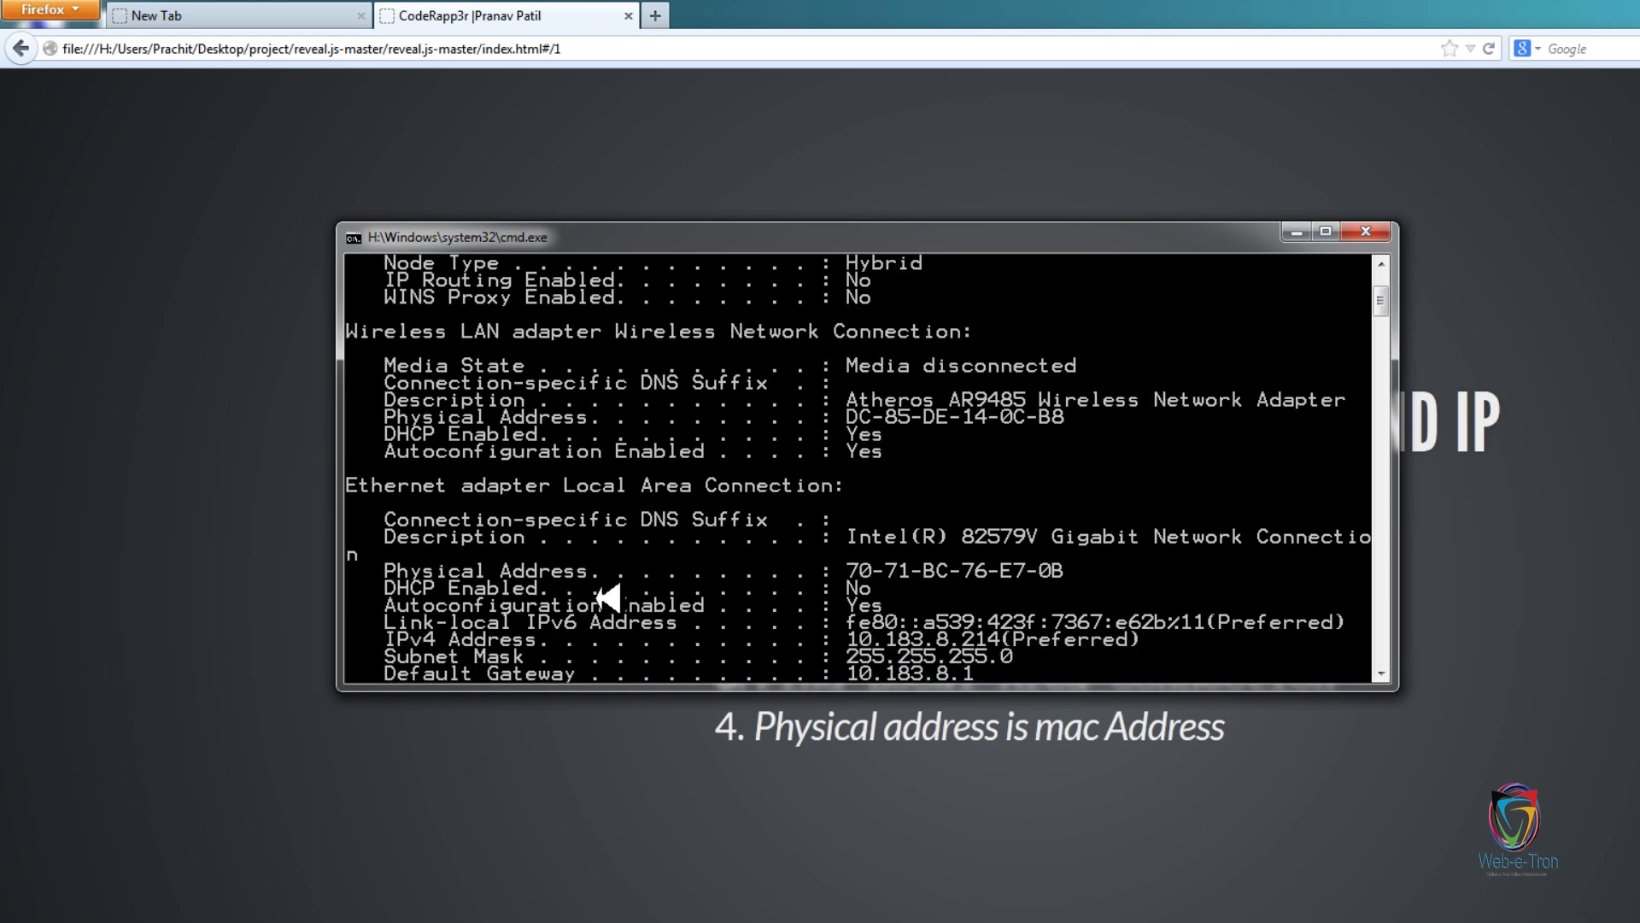
pyautogui.scroll(-1, 875, 574)
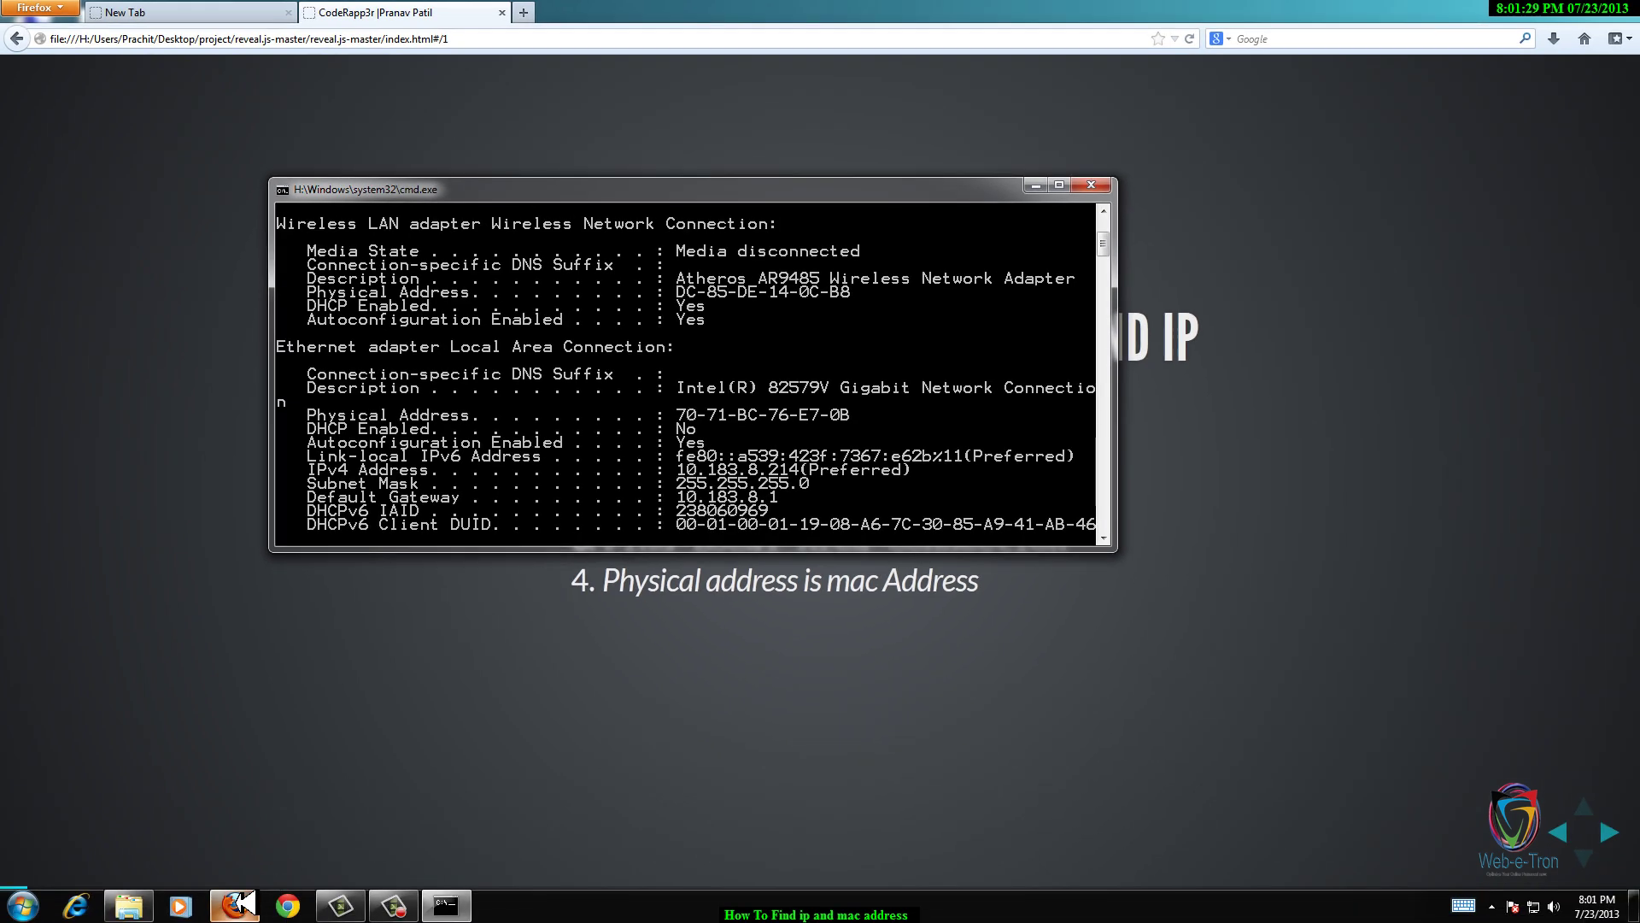
pyautogui.click(235, 904)
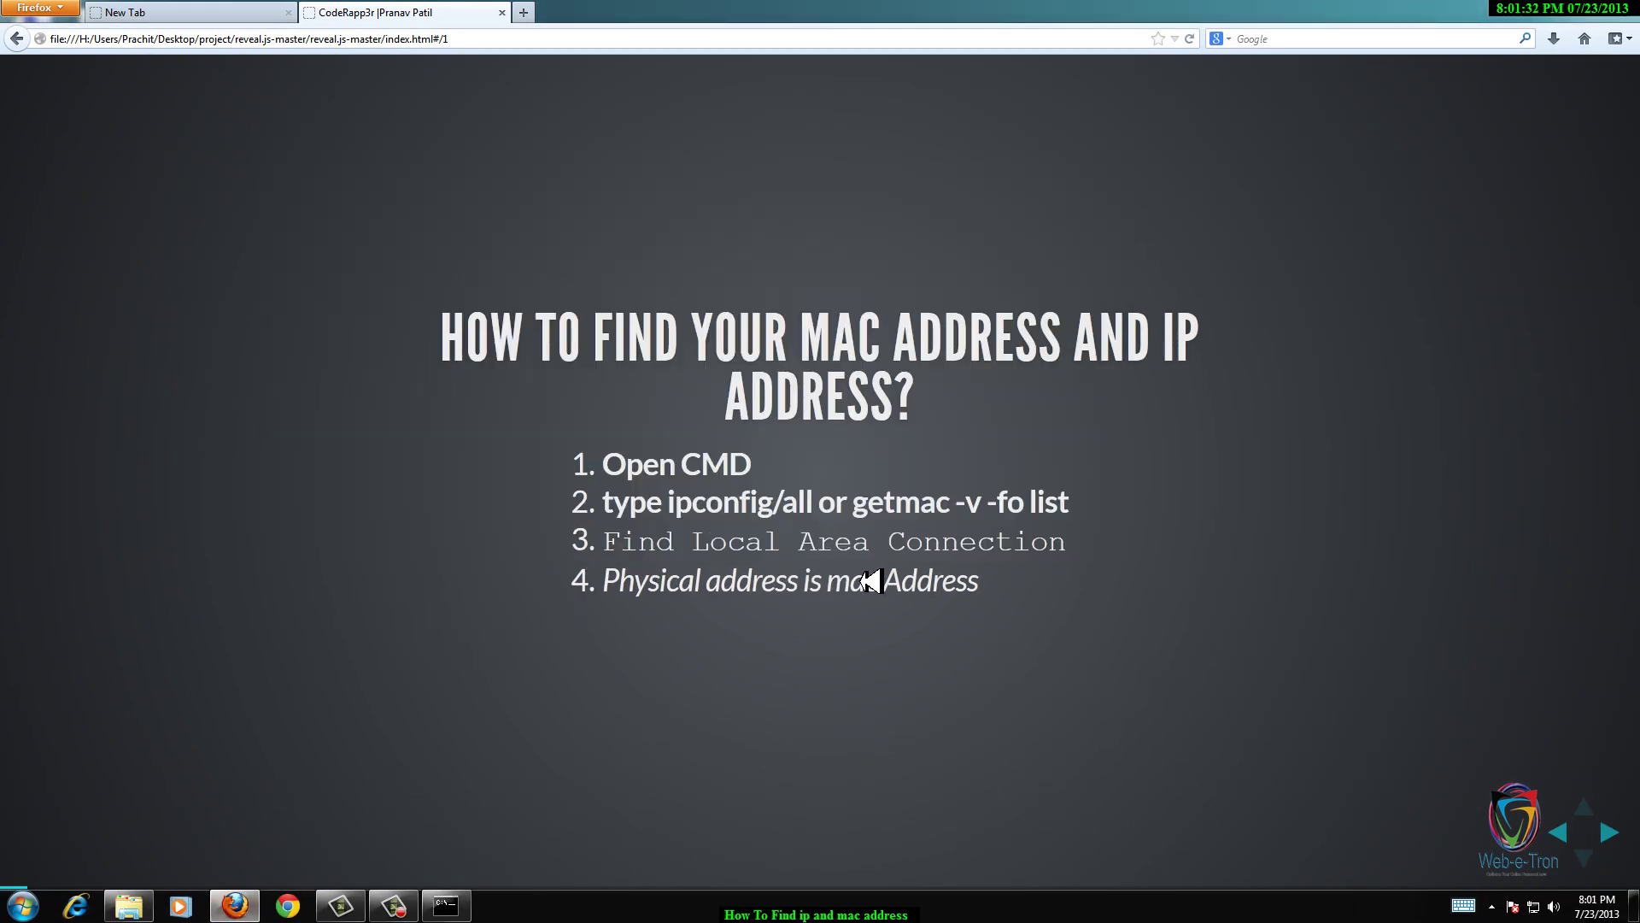
pyautogui.click(445, 905)
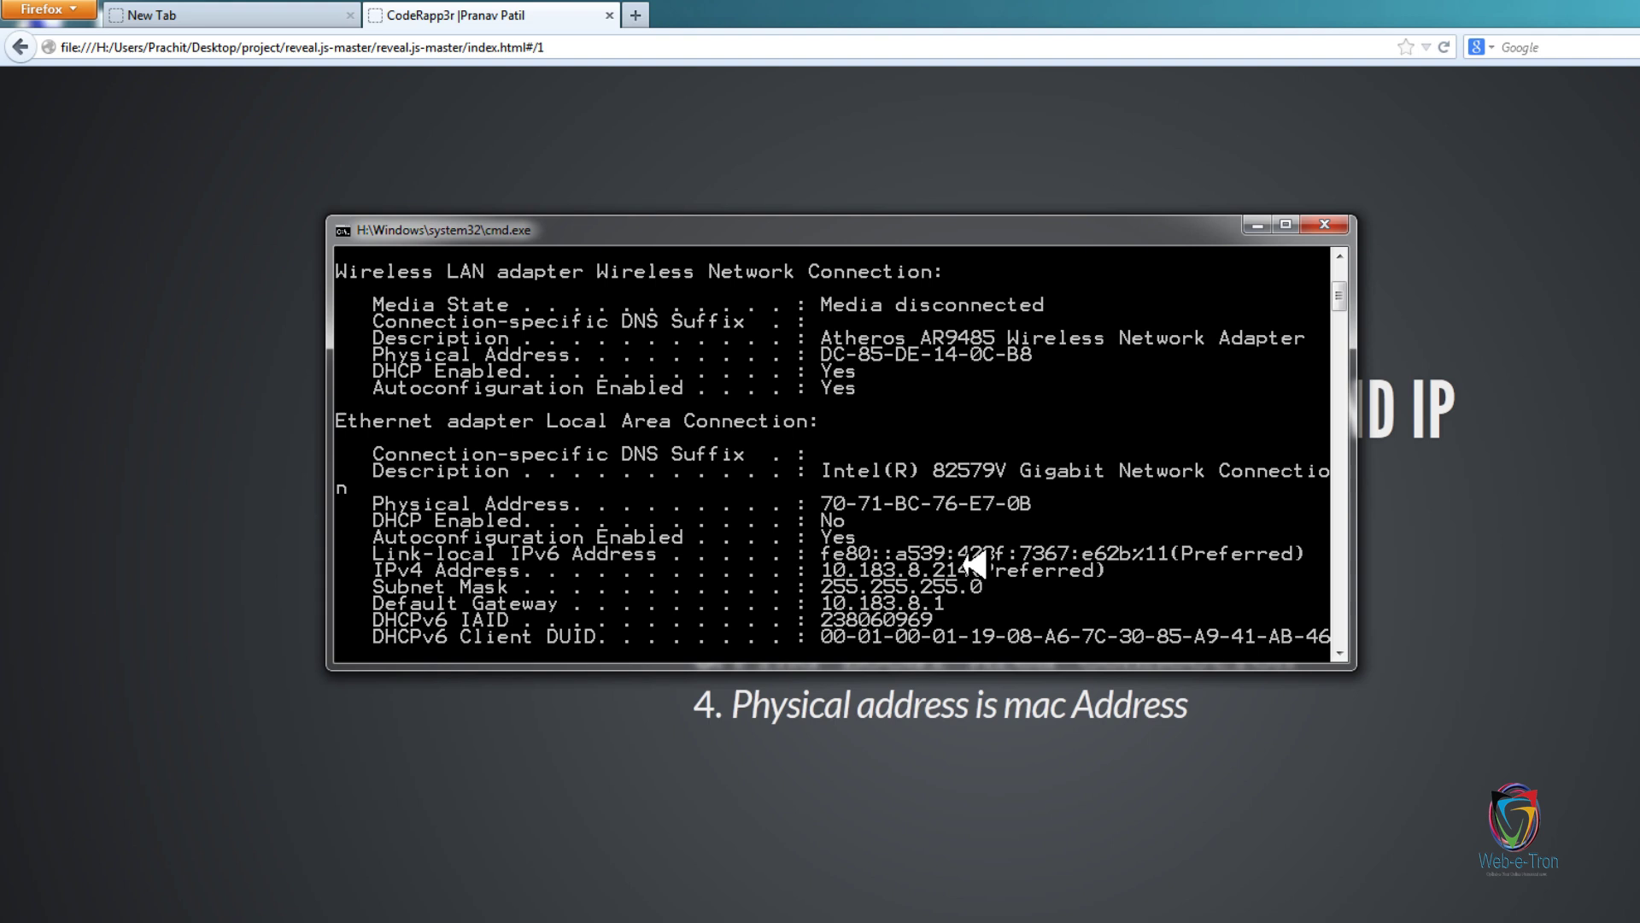
pyautogui.scroll(-5, 974, 564)
pyautogui.write('getmac -v -fo list')
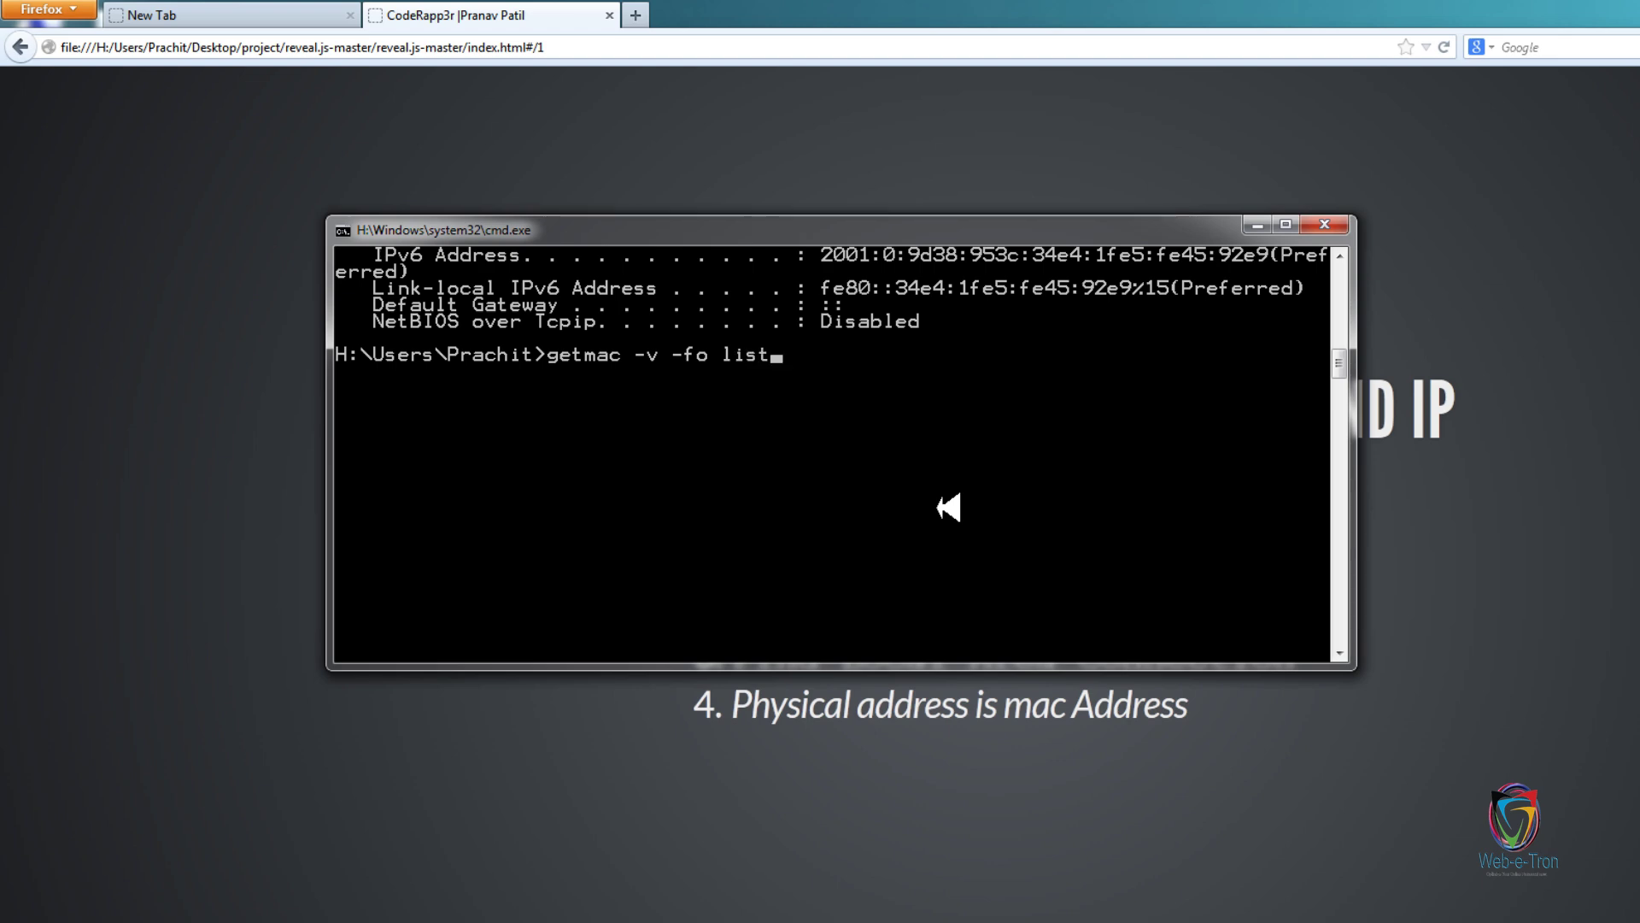
# Run getmac -v -fo list to show each connection's adapter name and physical address.
pyautogui.press('Return')
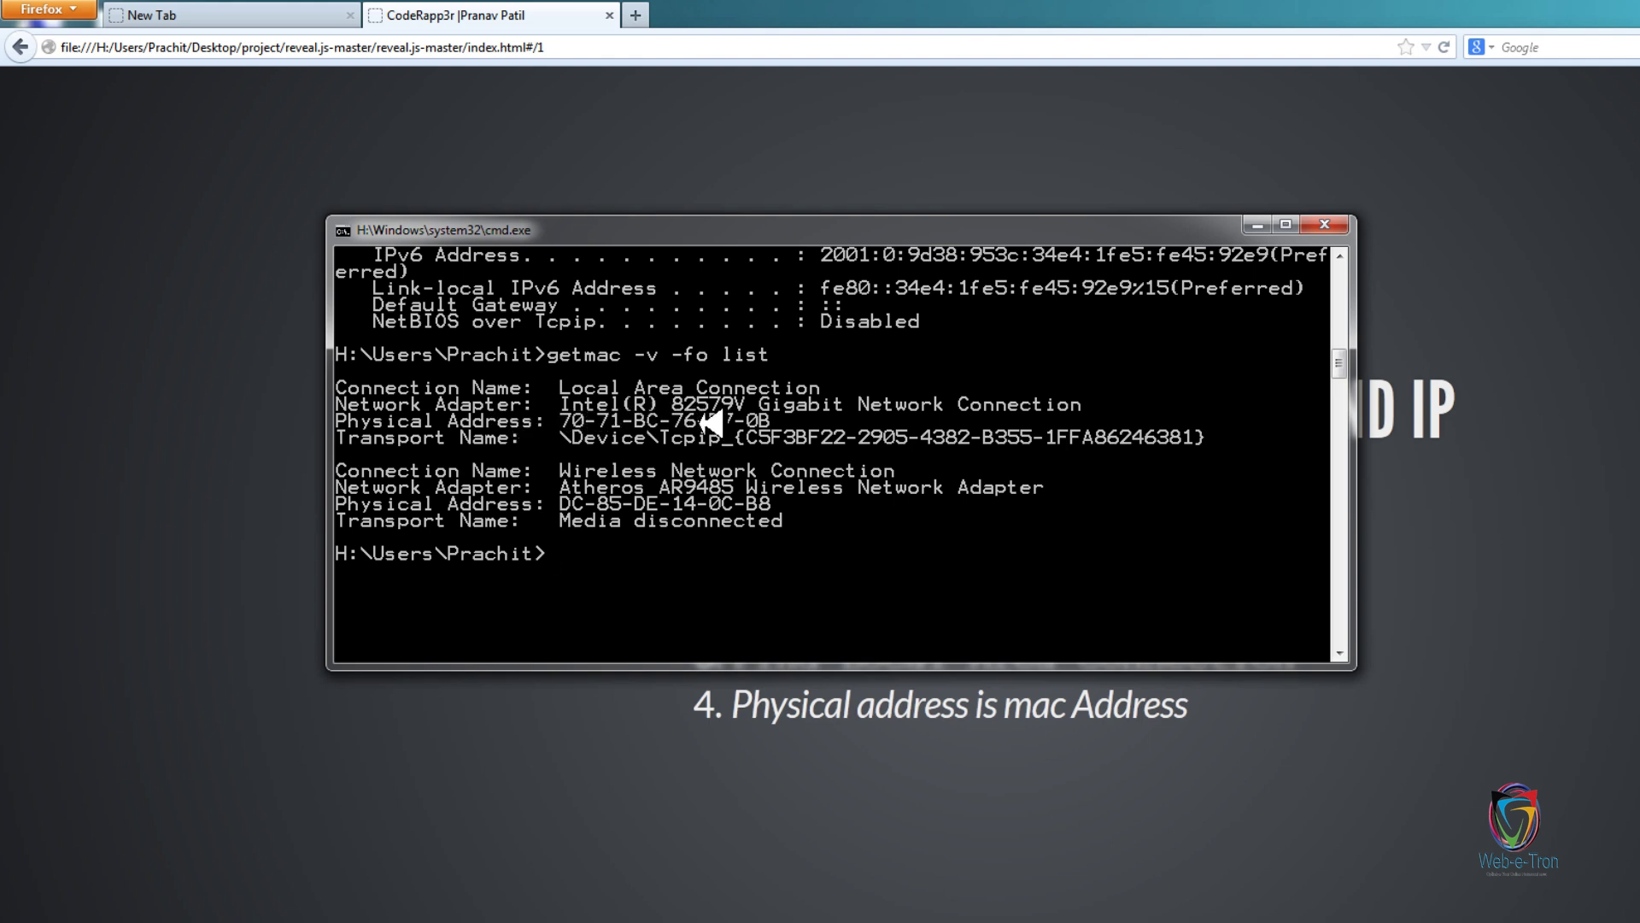
pyautogui.scroll(3, 795, 443)
pyautogui.scroll(3, 811, 448)
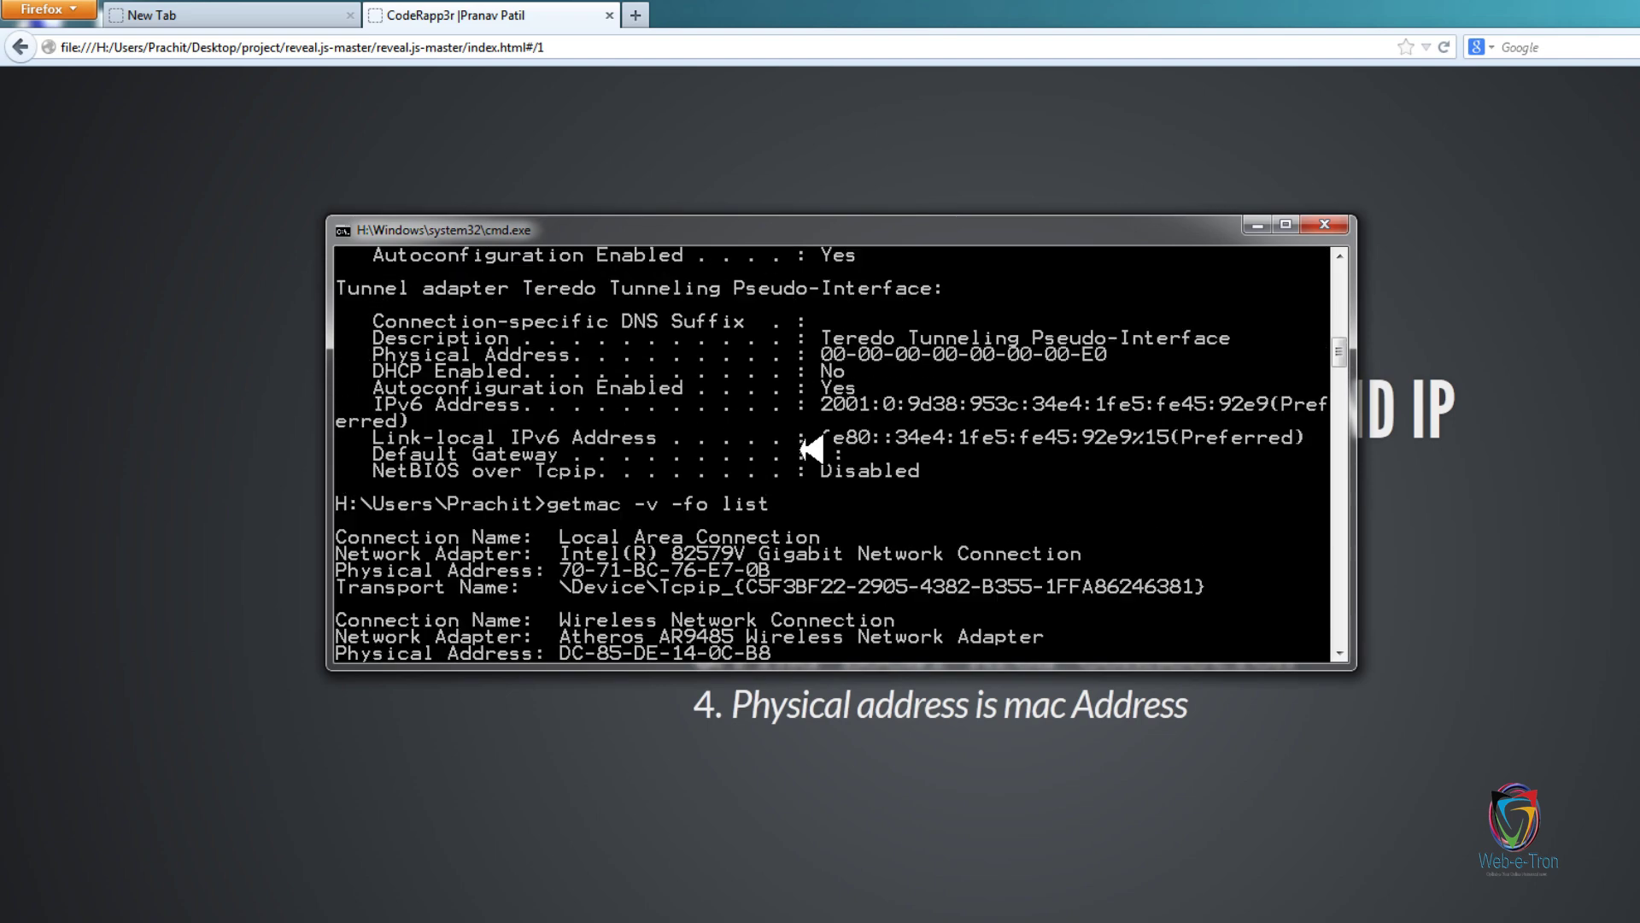
pyautogui.scroll(3, 810, 449)
pyautogui.scroll(3, 810, 449)
pyautogui.scroll(2, 810, 448)
pyautogui.scroll(3, 815, 452)
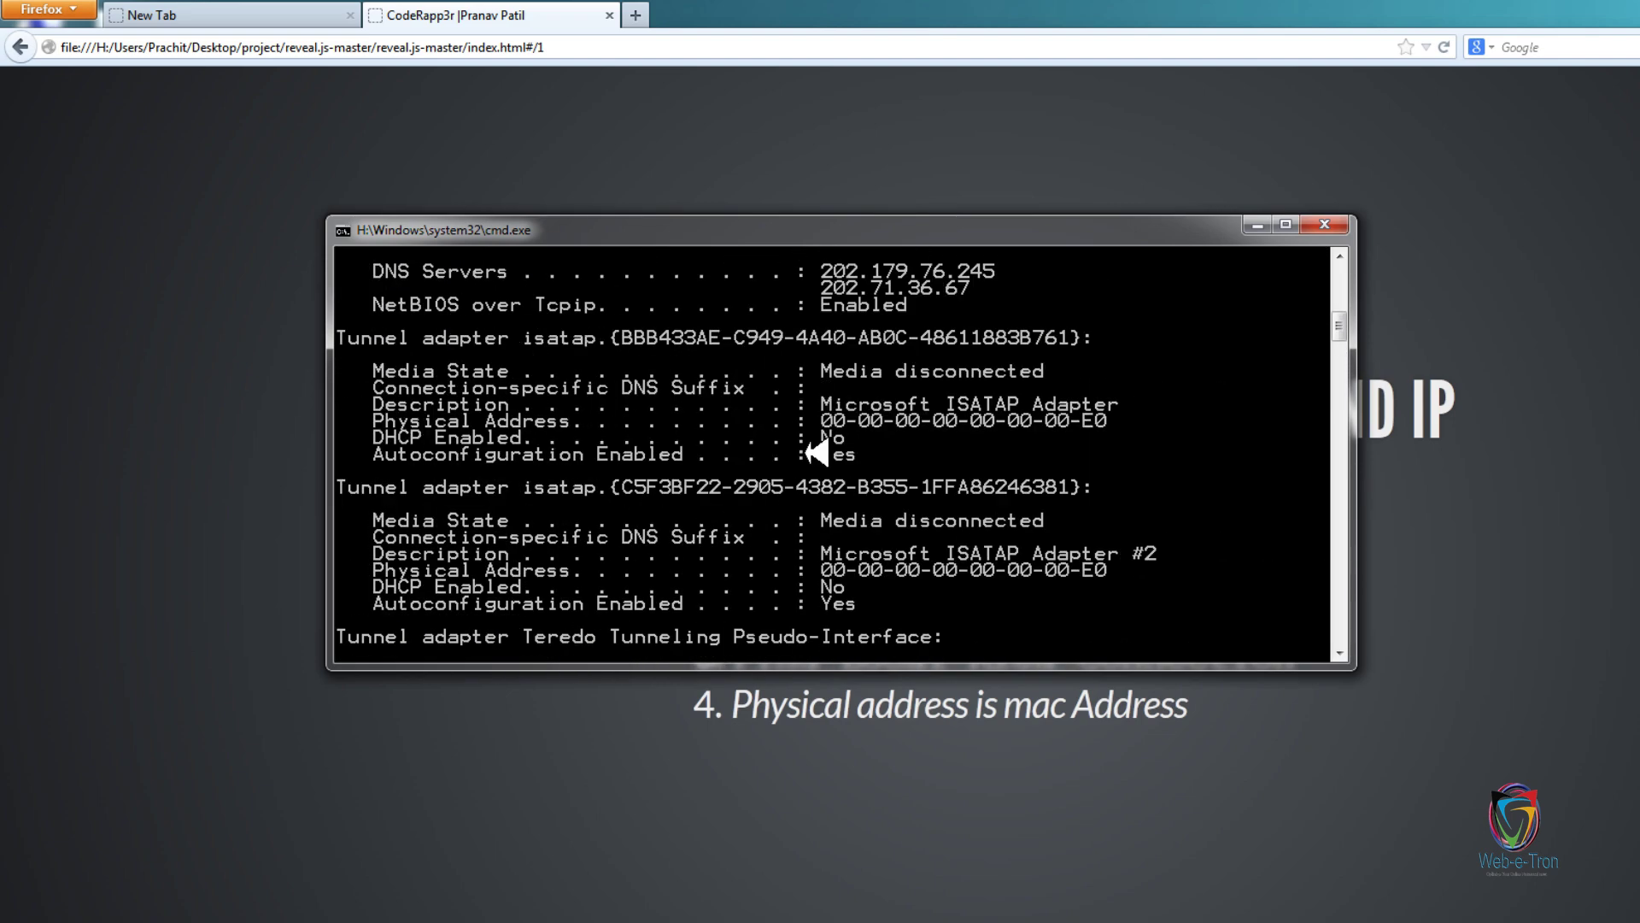
pyautogui.scroll(3, 816, 451)
pyautogui.scroll(3, 816, 452)
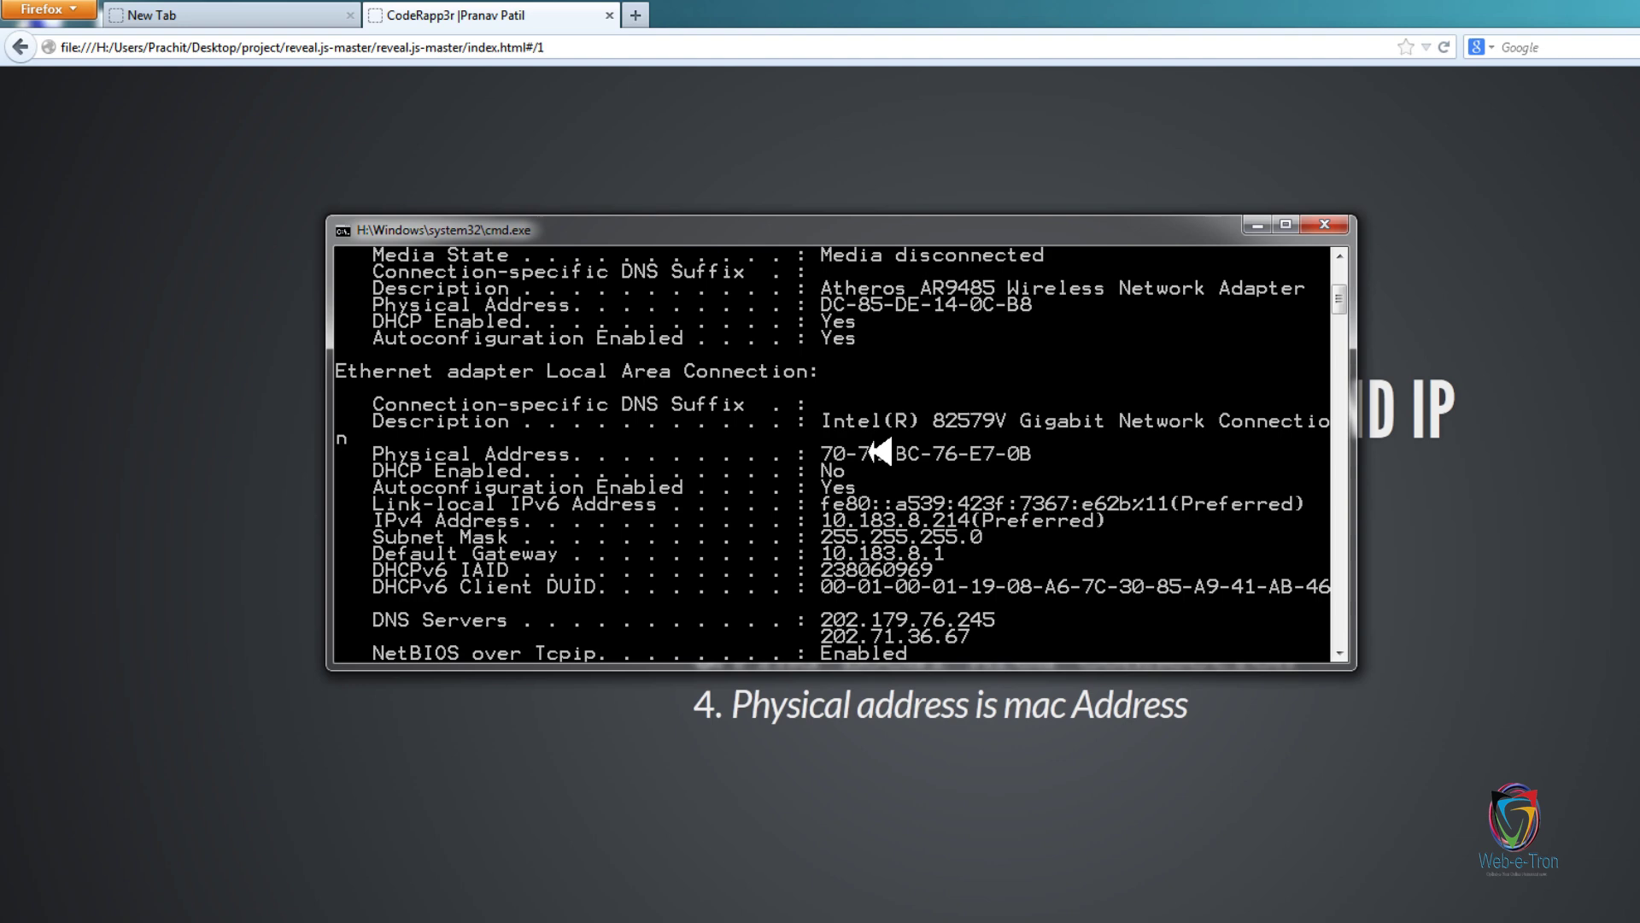
pyautogui.scroll(-1, 1010, 452)
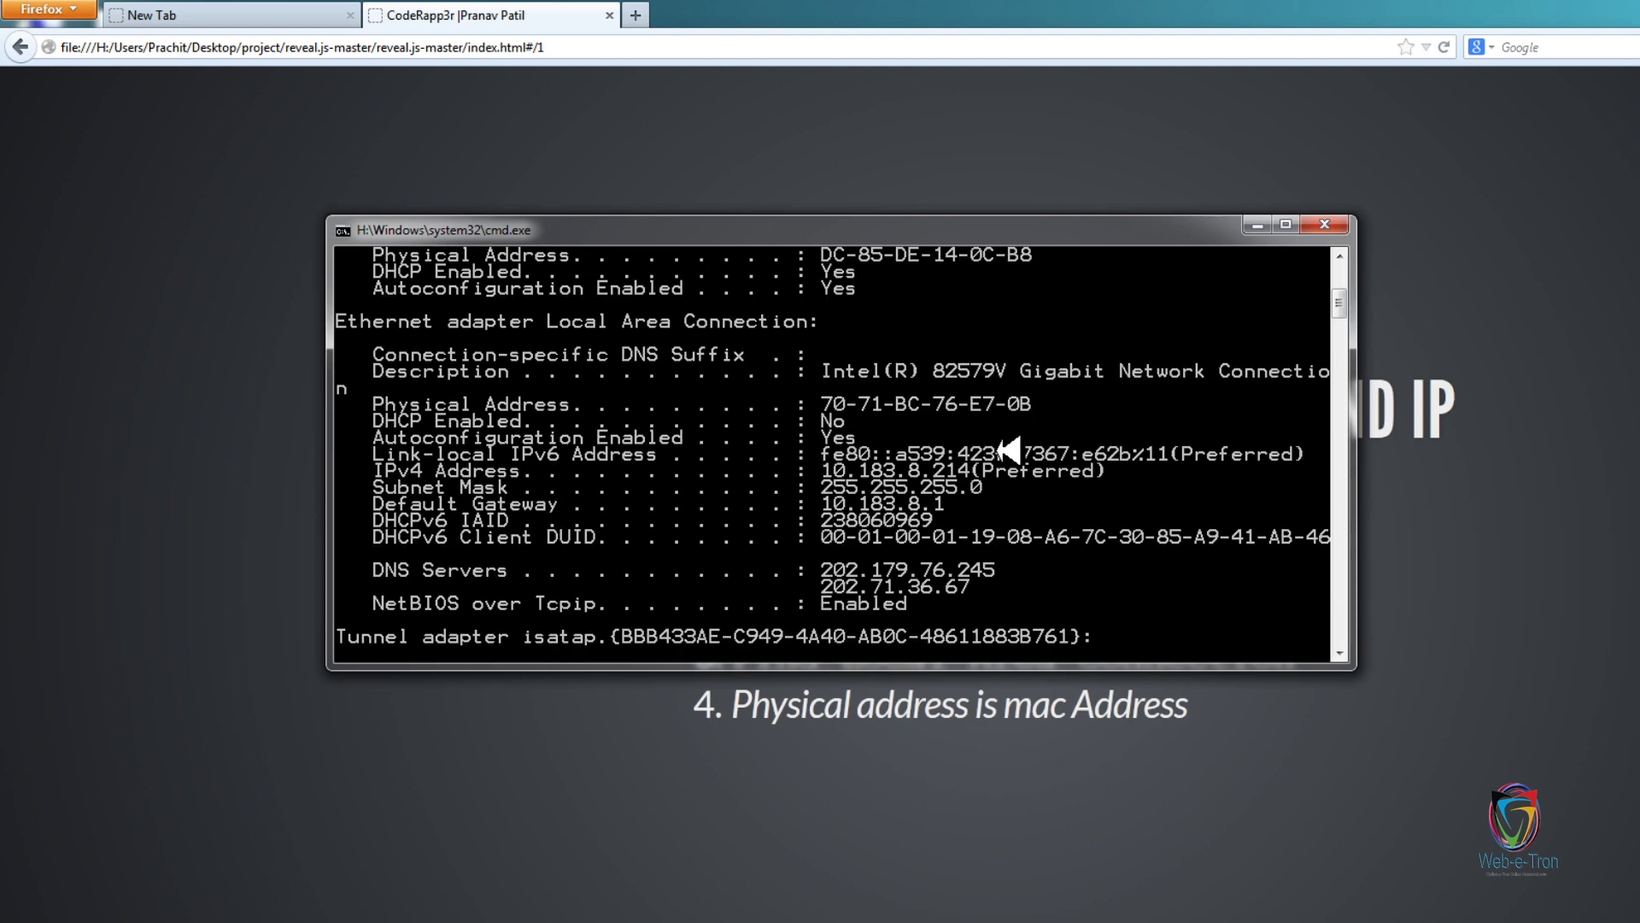
pyautogui.scroll(-3, 1010, 451)
pyautogui.scroll(-3, 1010, 451)
pyautogui.scroll(-3, 973, 445)
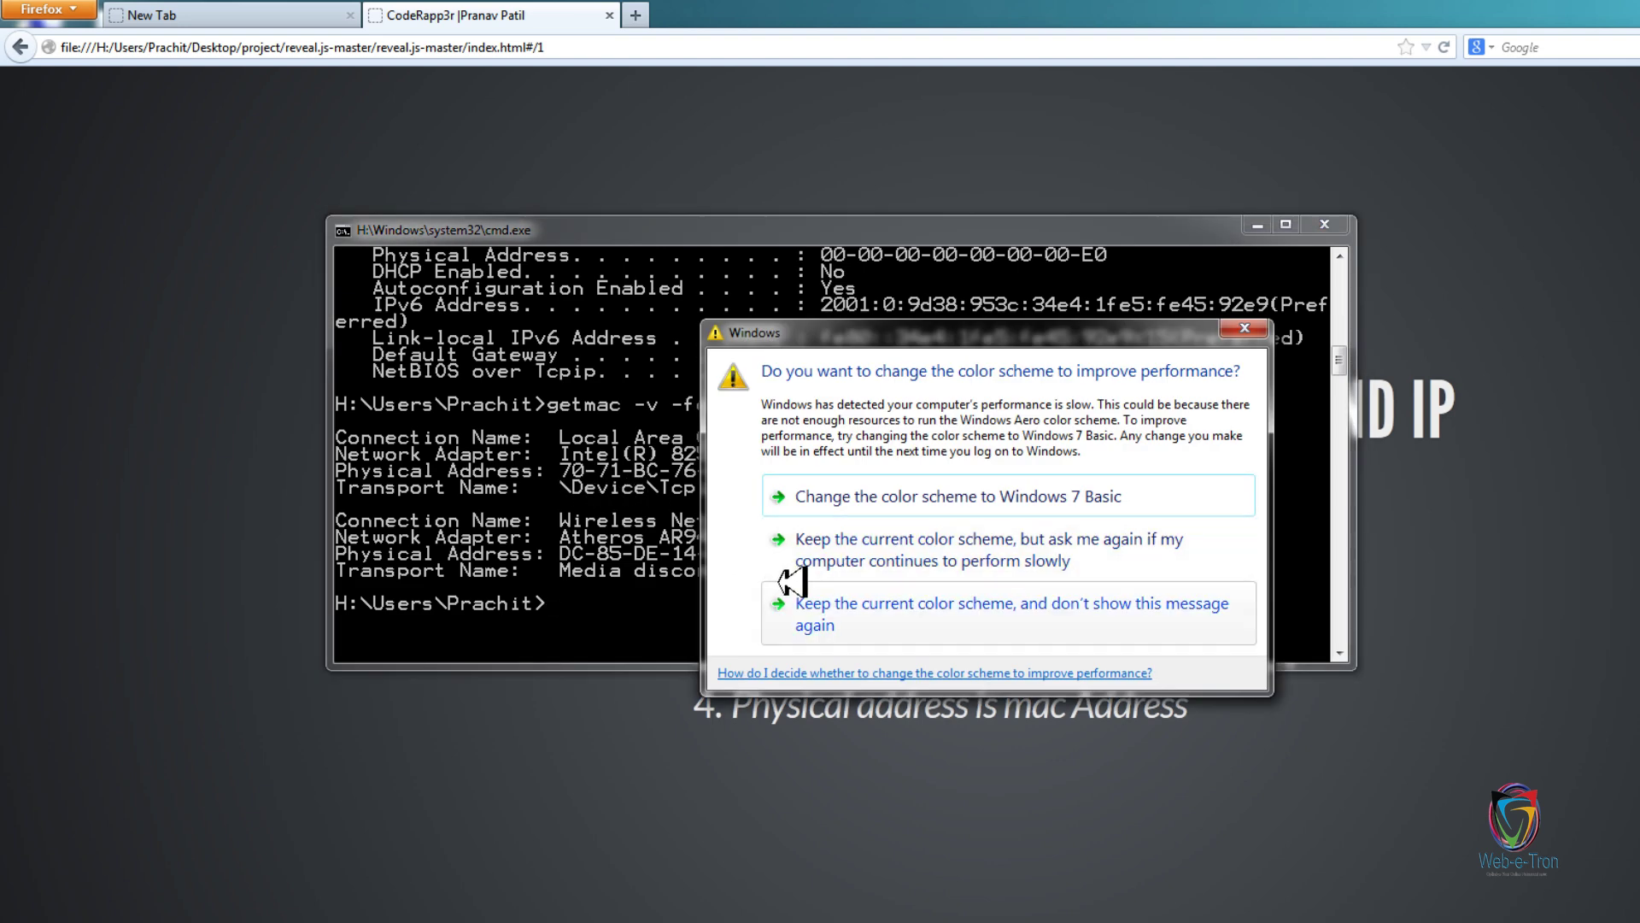
pyautogui.click(797, 602)
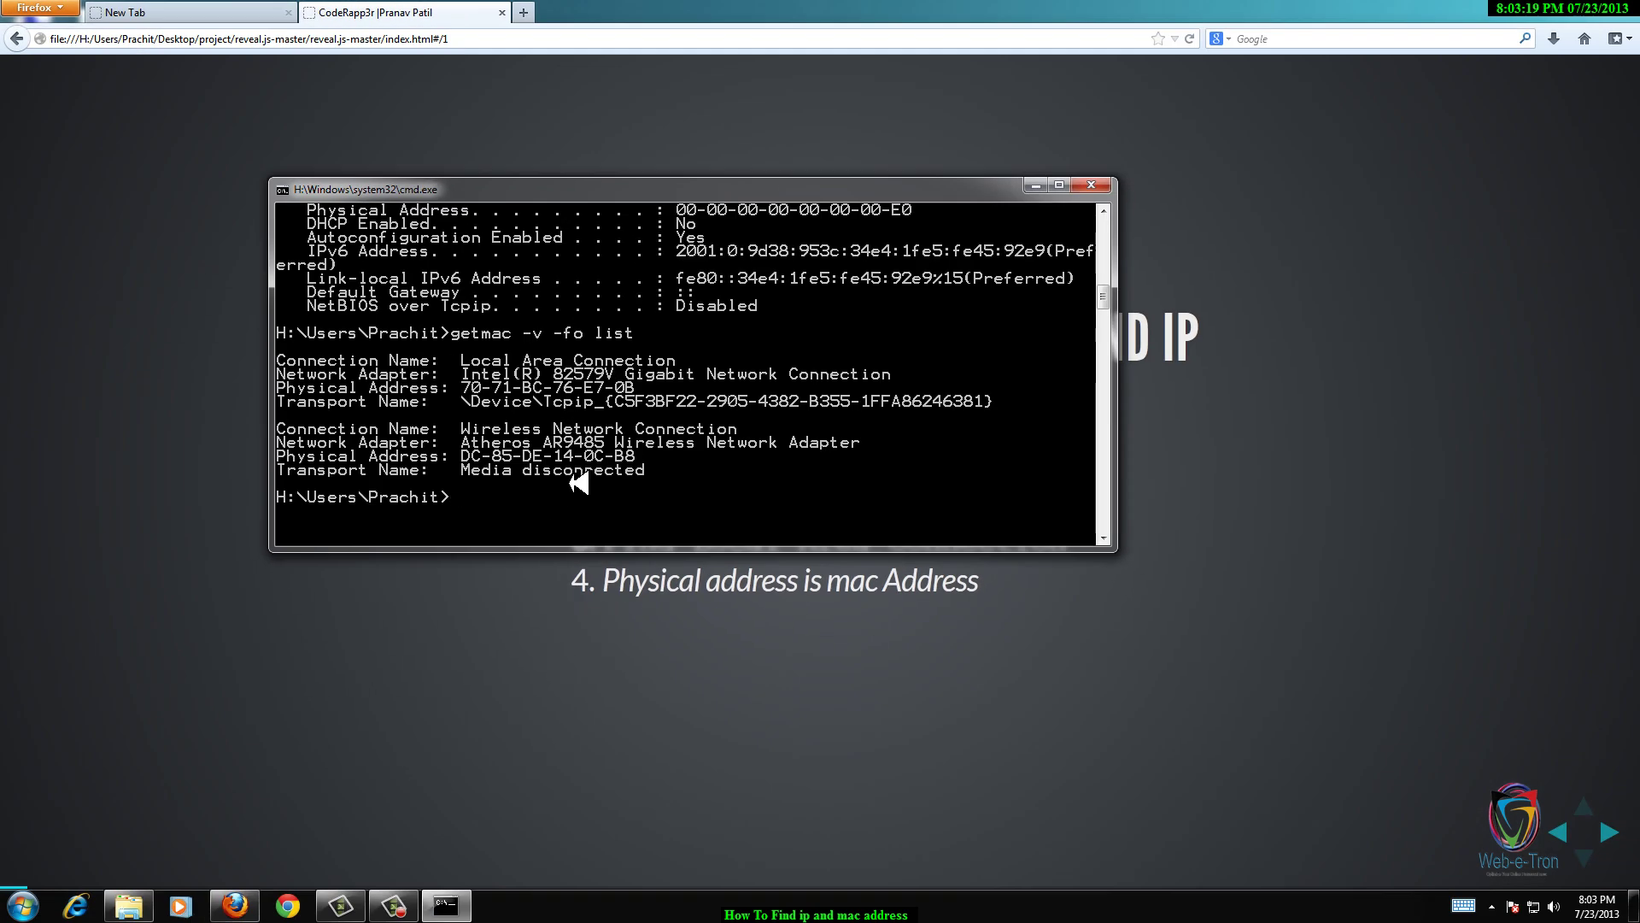
# Search Google for 'what is my ip' in a new tab to show the public IP.
pyautogui.click(536, 12)
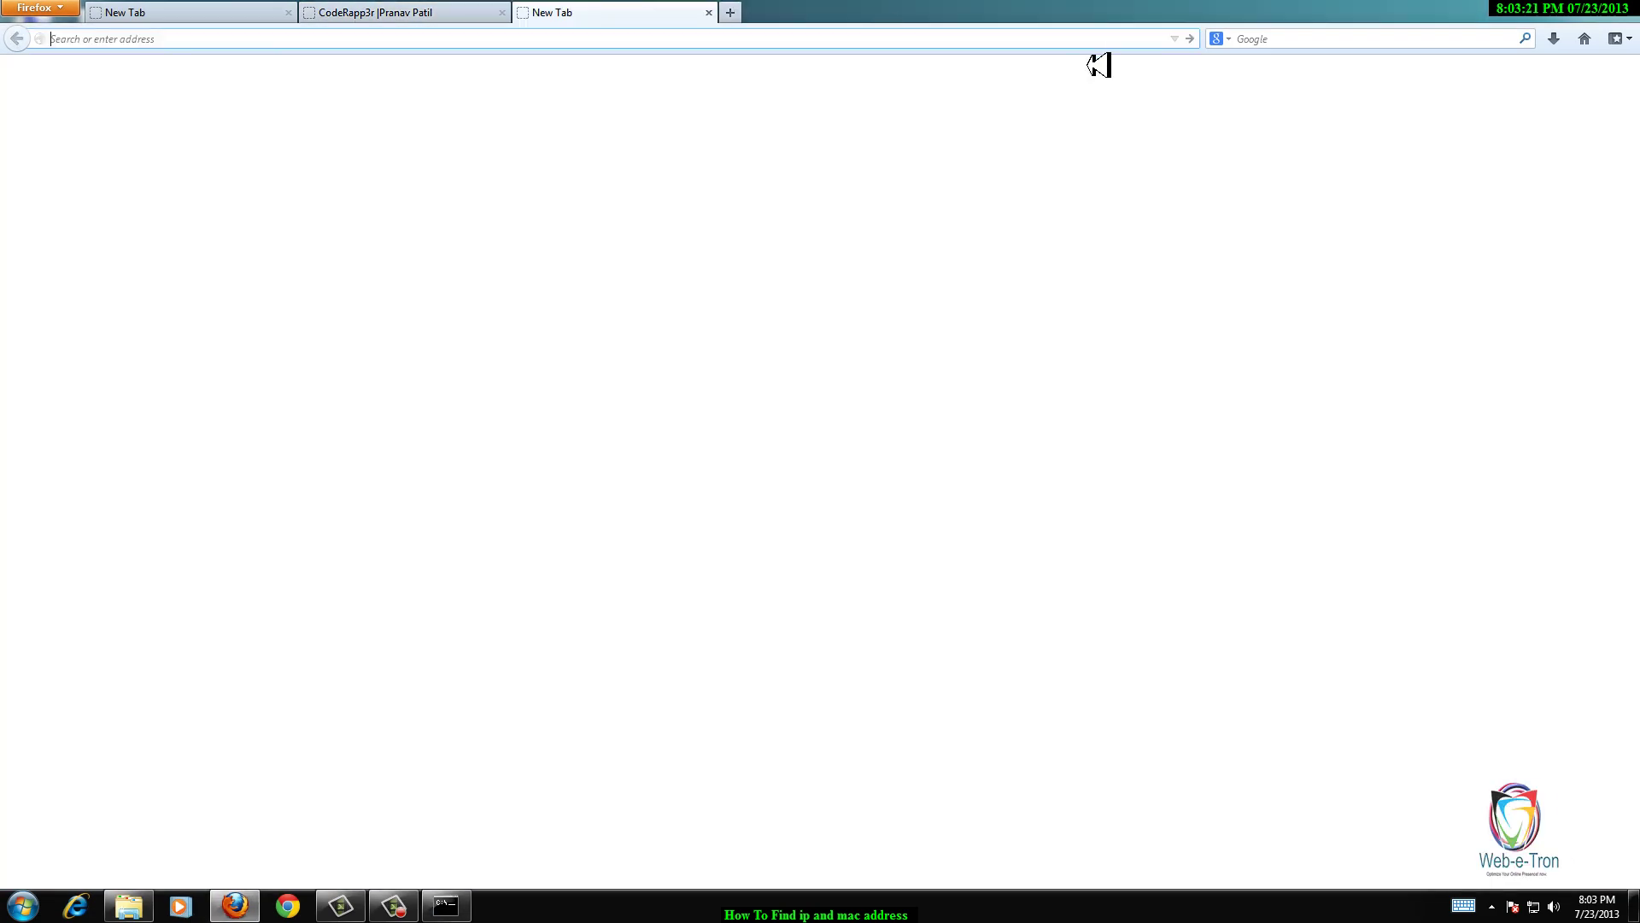
pyautogui.click(1262, 35)
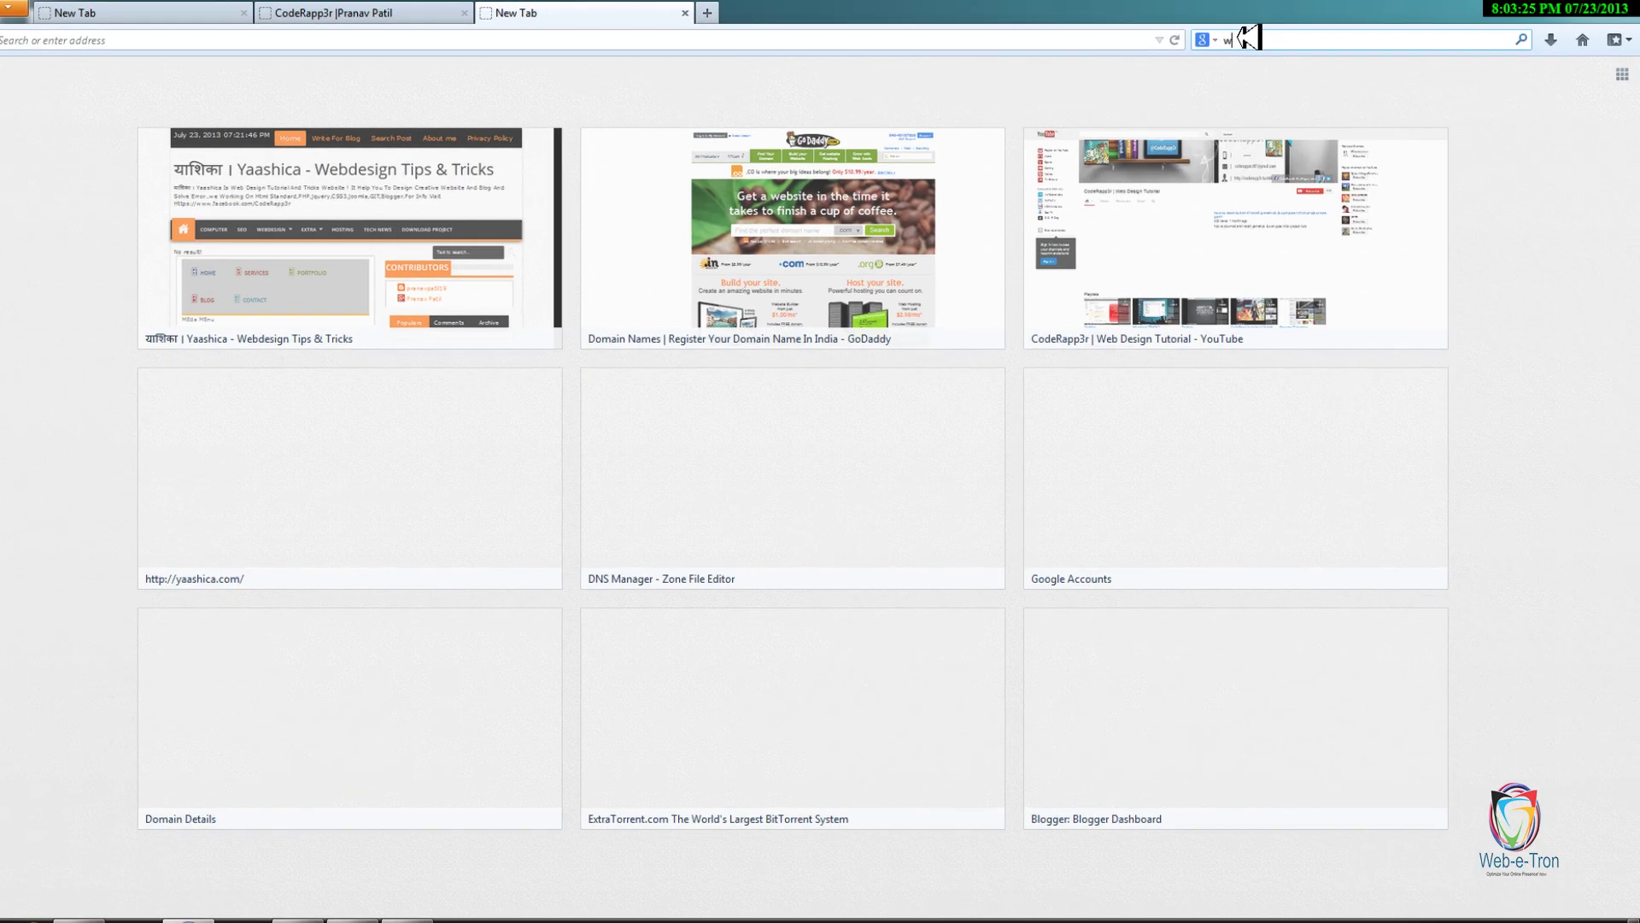
pyautogui.write('what is my ip')
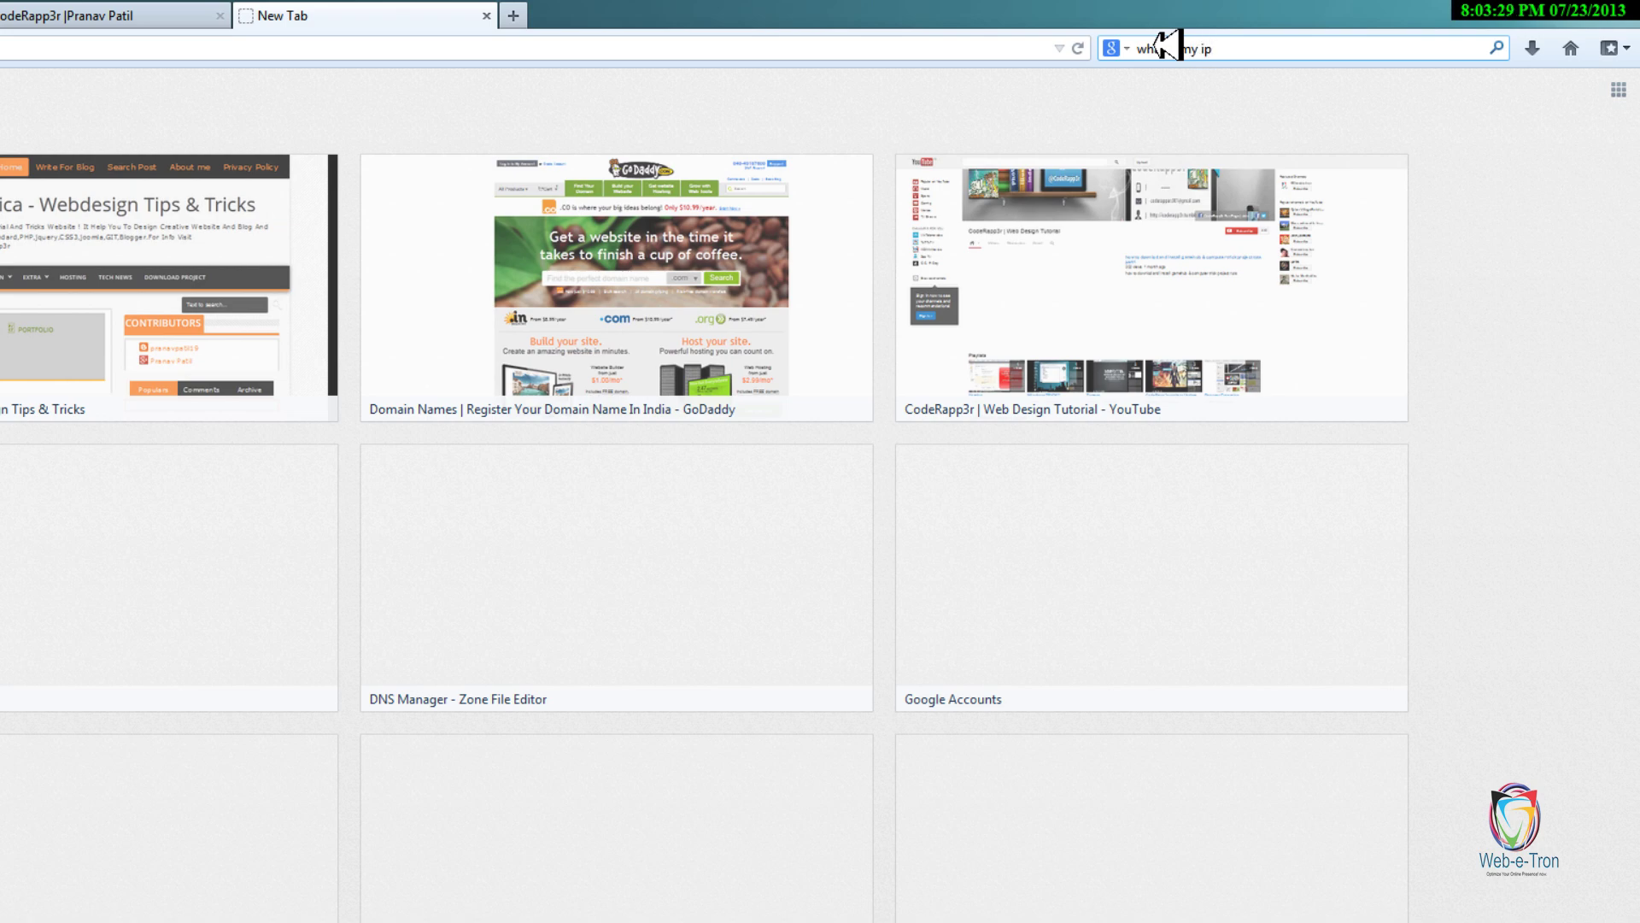
pyautogui.press('Return')
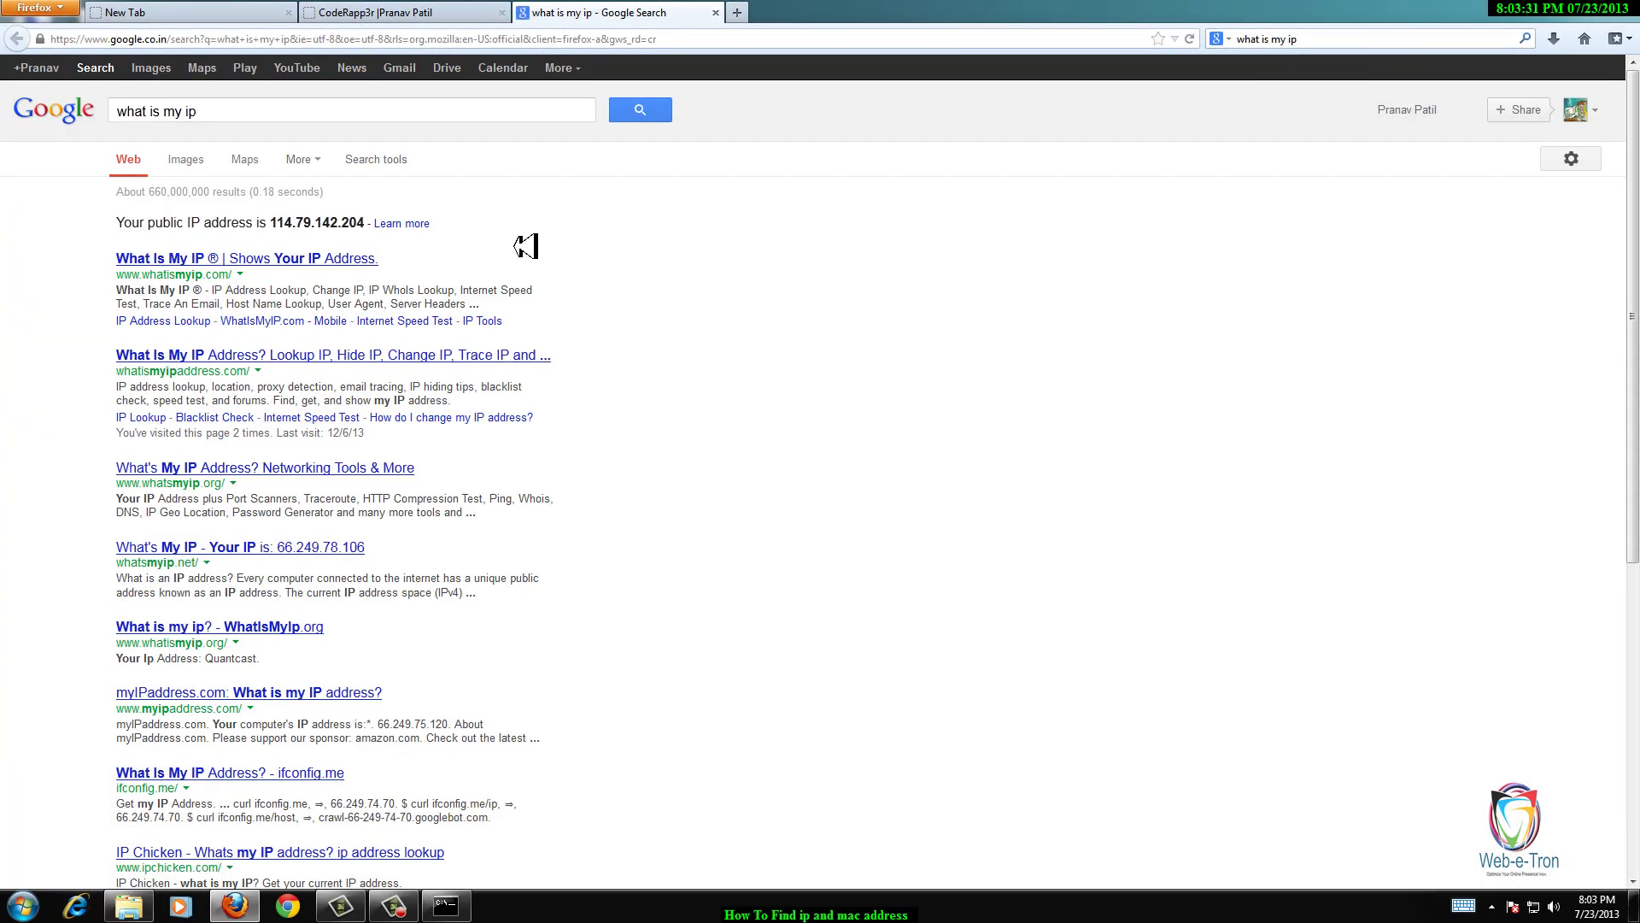
# Open the whatismyip.com and whatismyipaddress.com results in their own tabs.
pyautogui.rightClick(216, 257)
pyautogui.click(256, 267)
pyautogui.rightClick(264, 353)
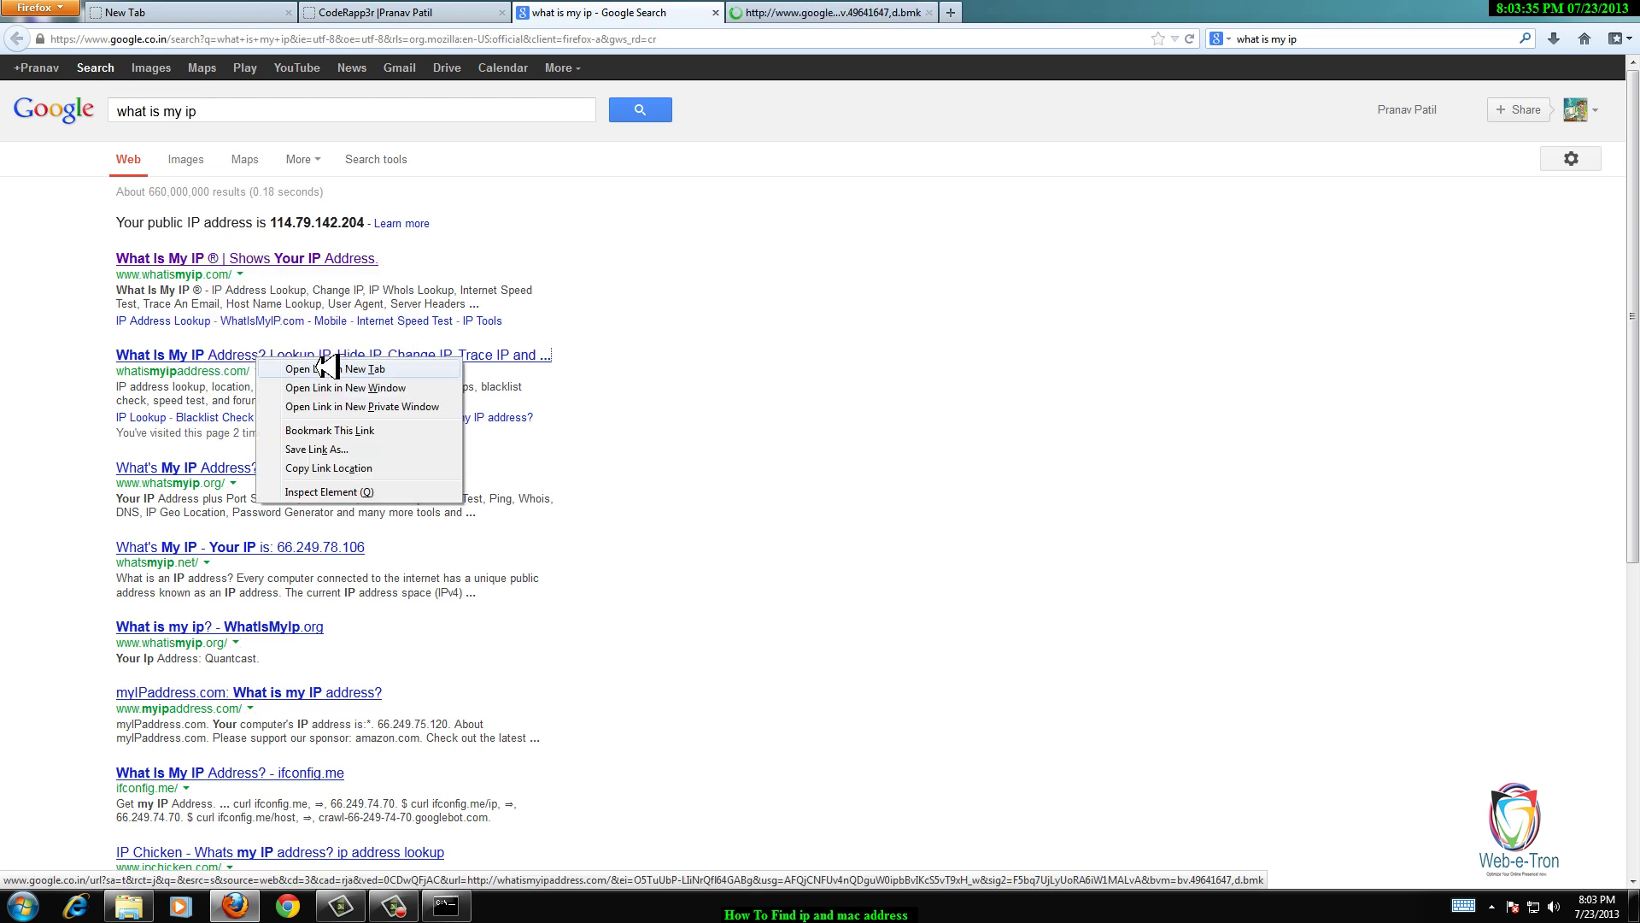
pyautogui.click(322, 369)
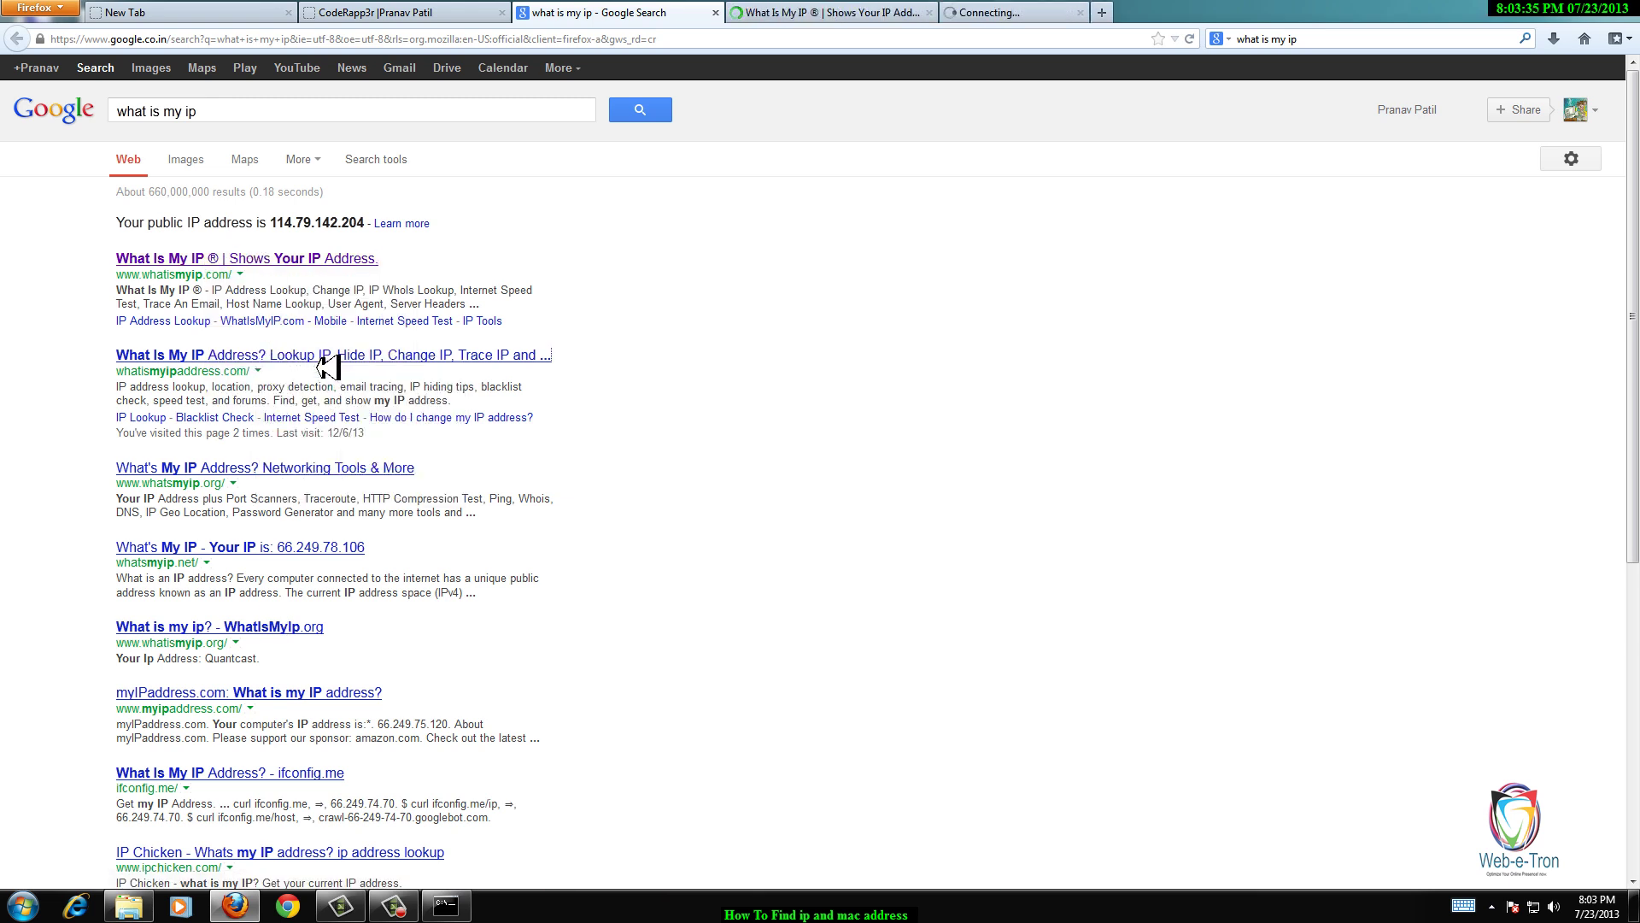
# Highlight the public IP address shown on each lookup site, switching between the tabs.
pyautogui.click(826, 12)
pyautogui.moveTo(401, 200); pyautogui.dragTo(634, 244)
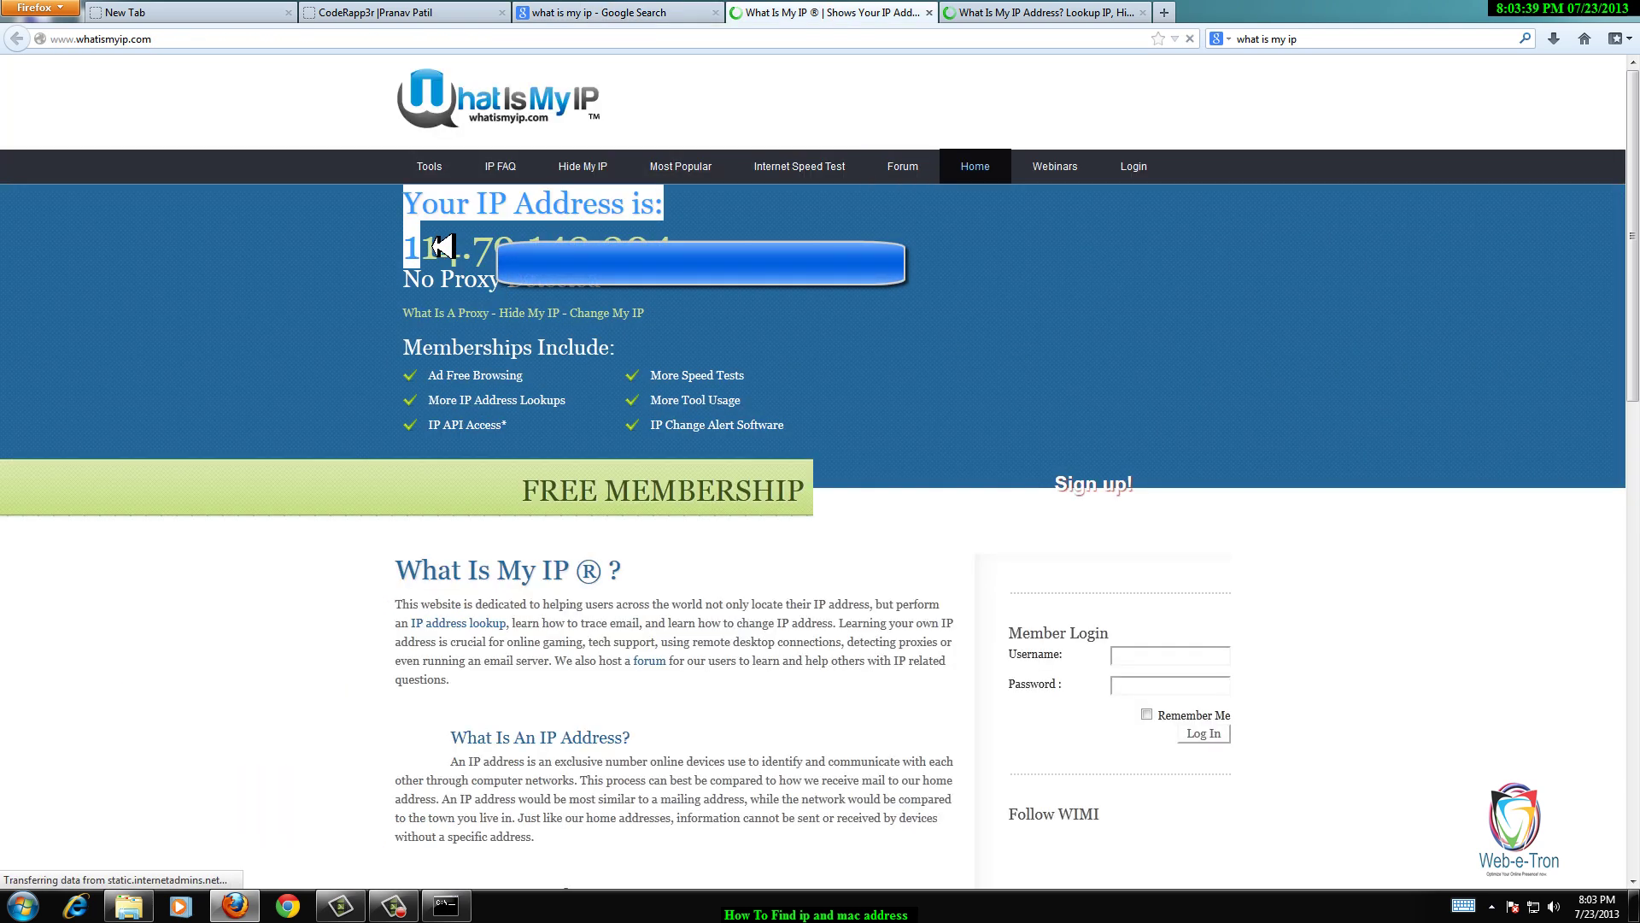
pyautogui.click(718, 237)
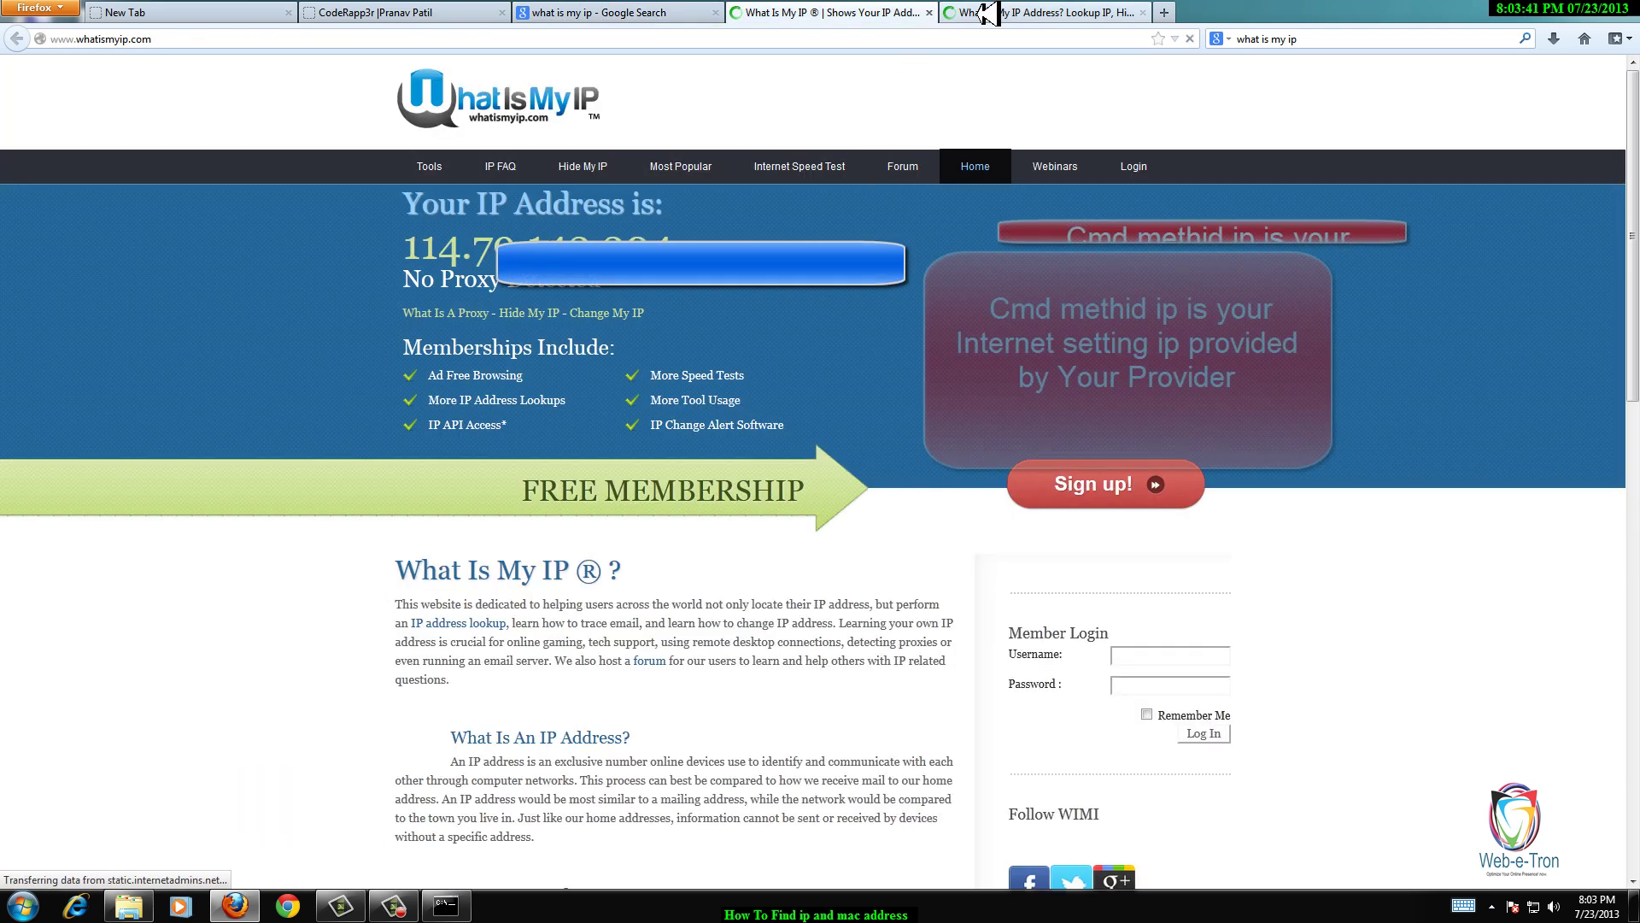
pyautogui.click(1039, 12)
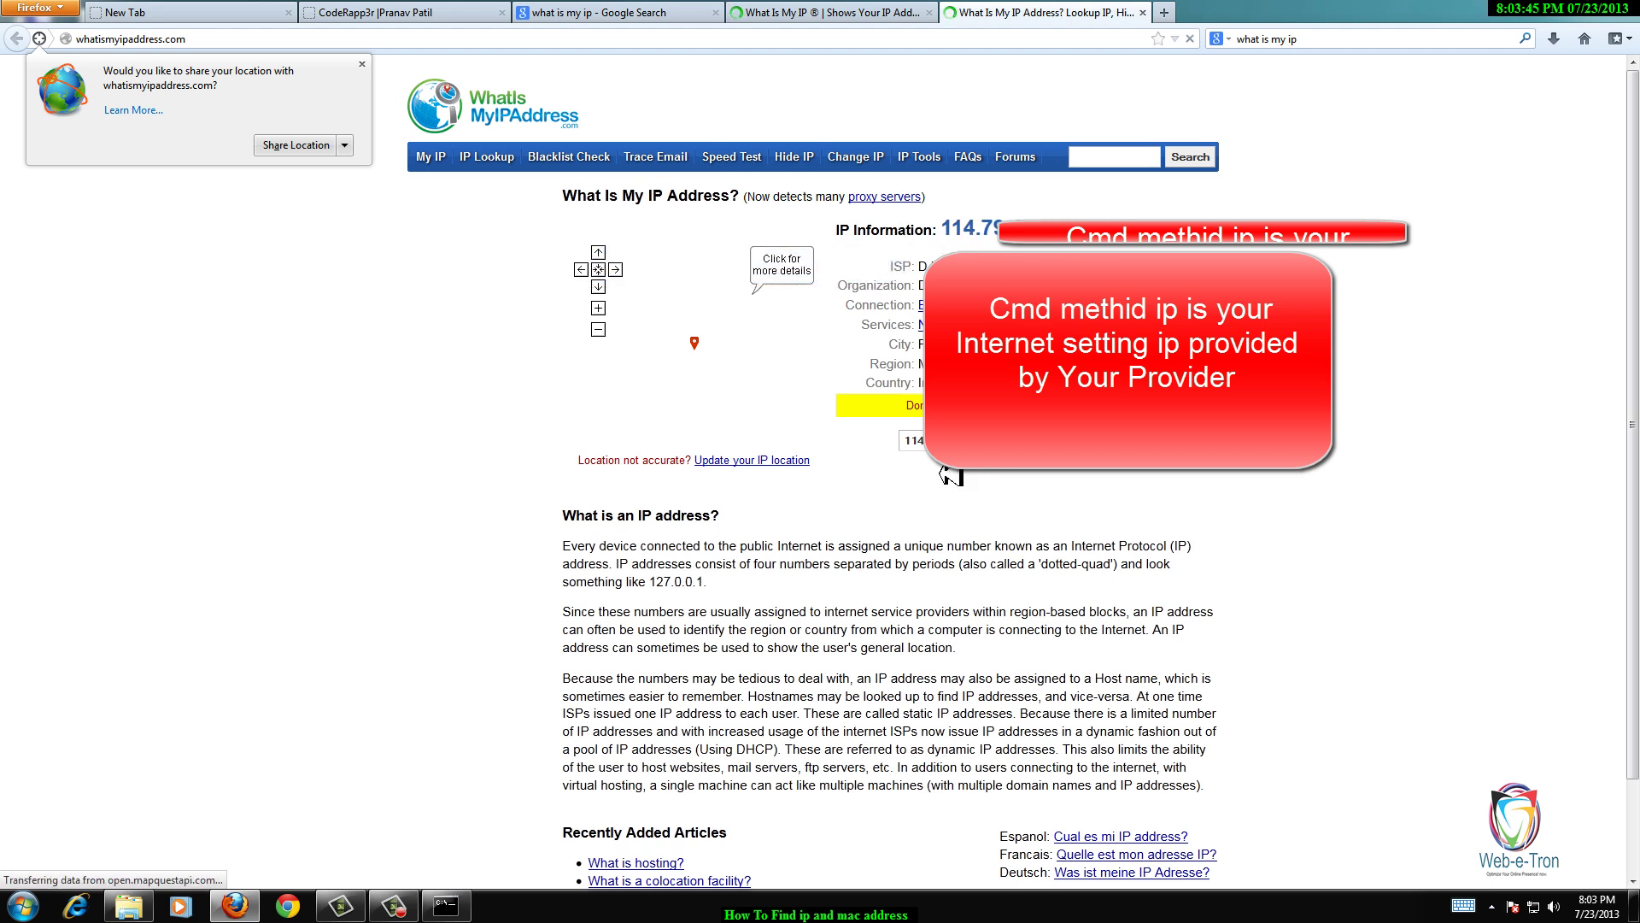
pyautogui.doubleClick(913, 441)
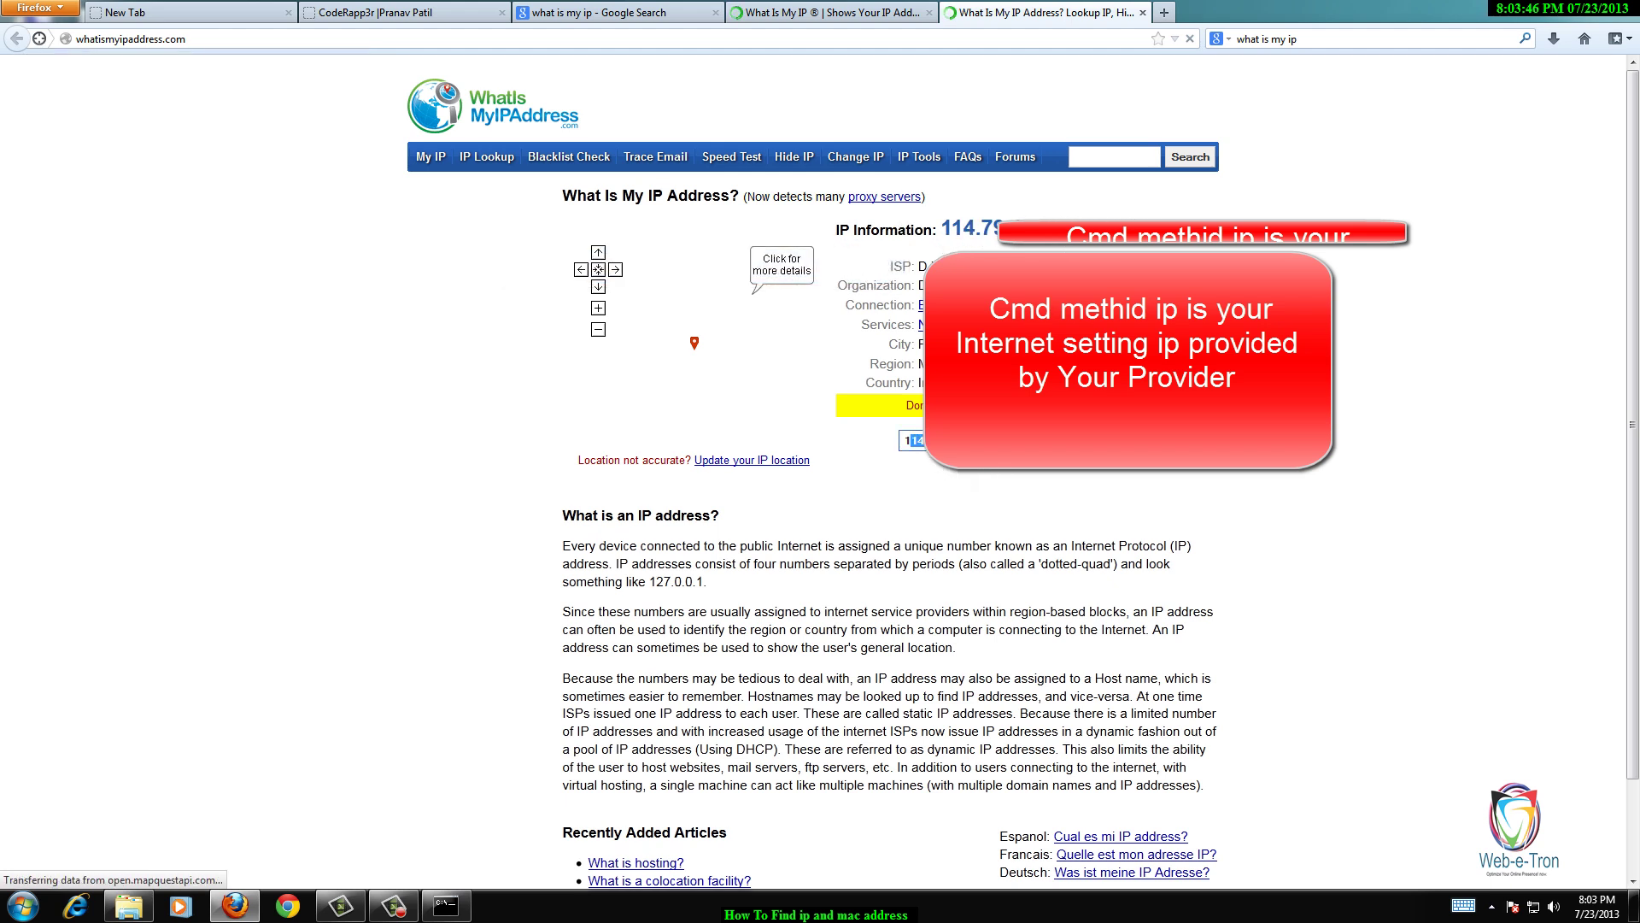
pyautogui.click(800, 12)
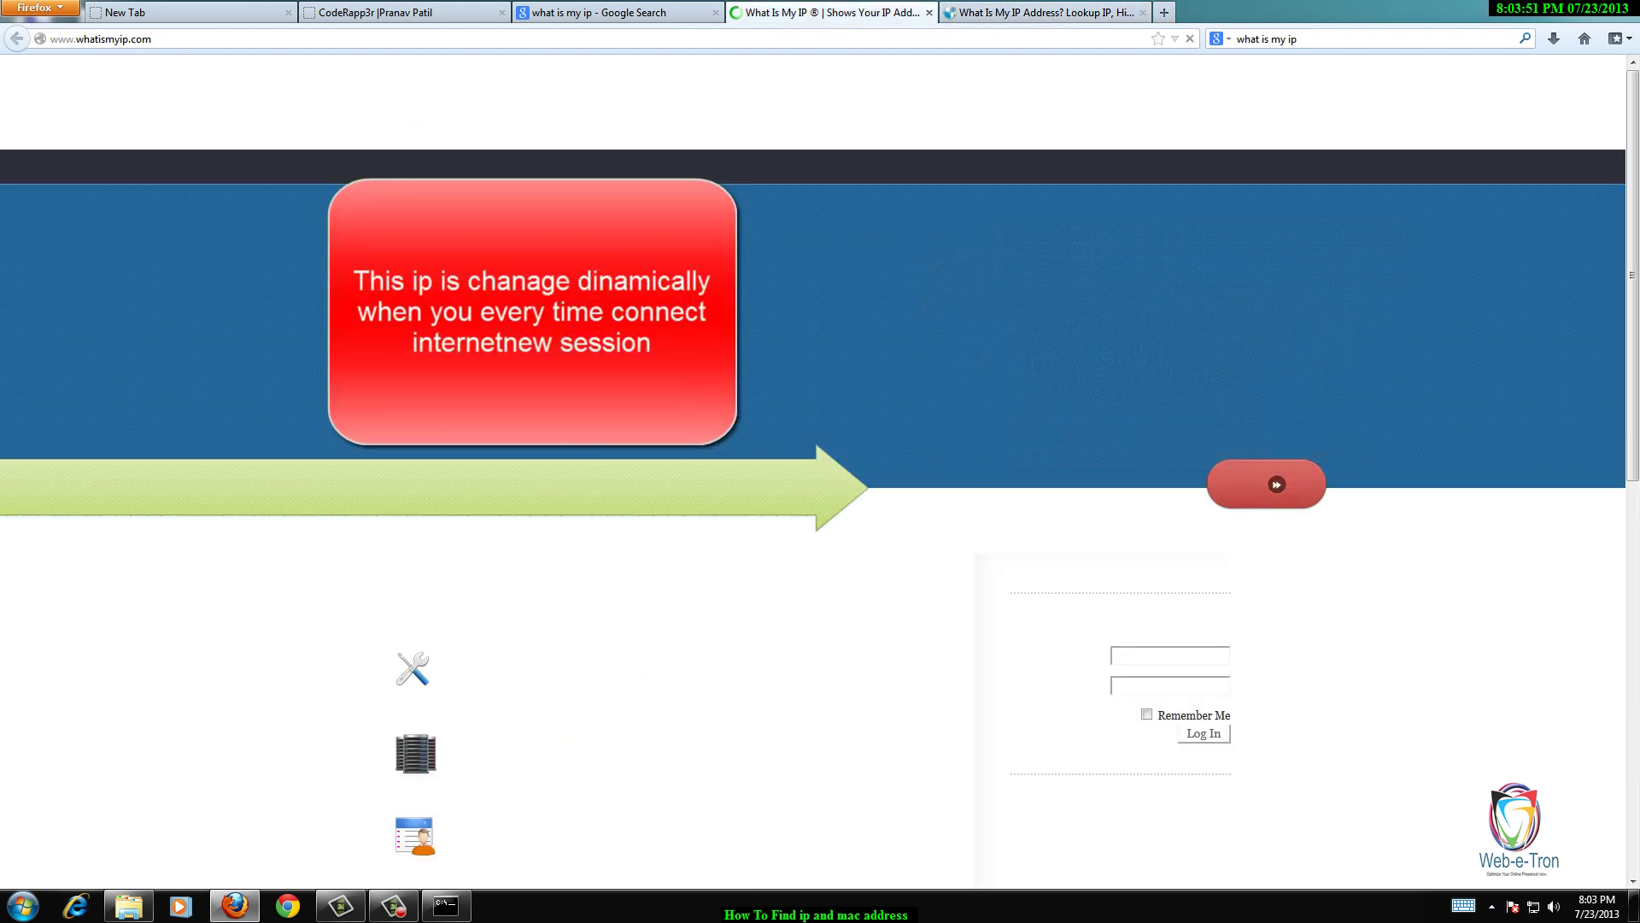
pyautogui.click(395, 906)
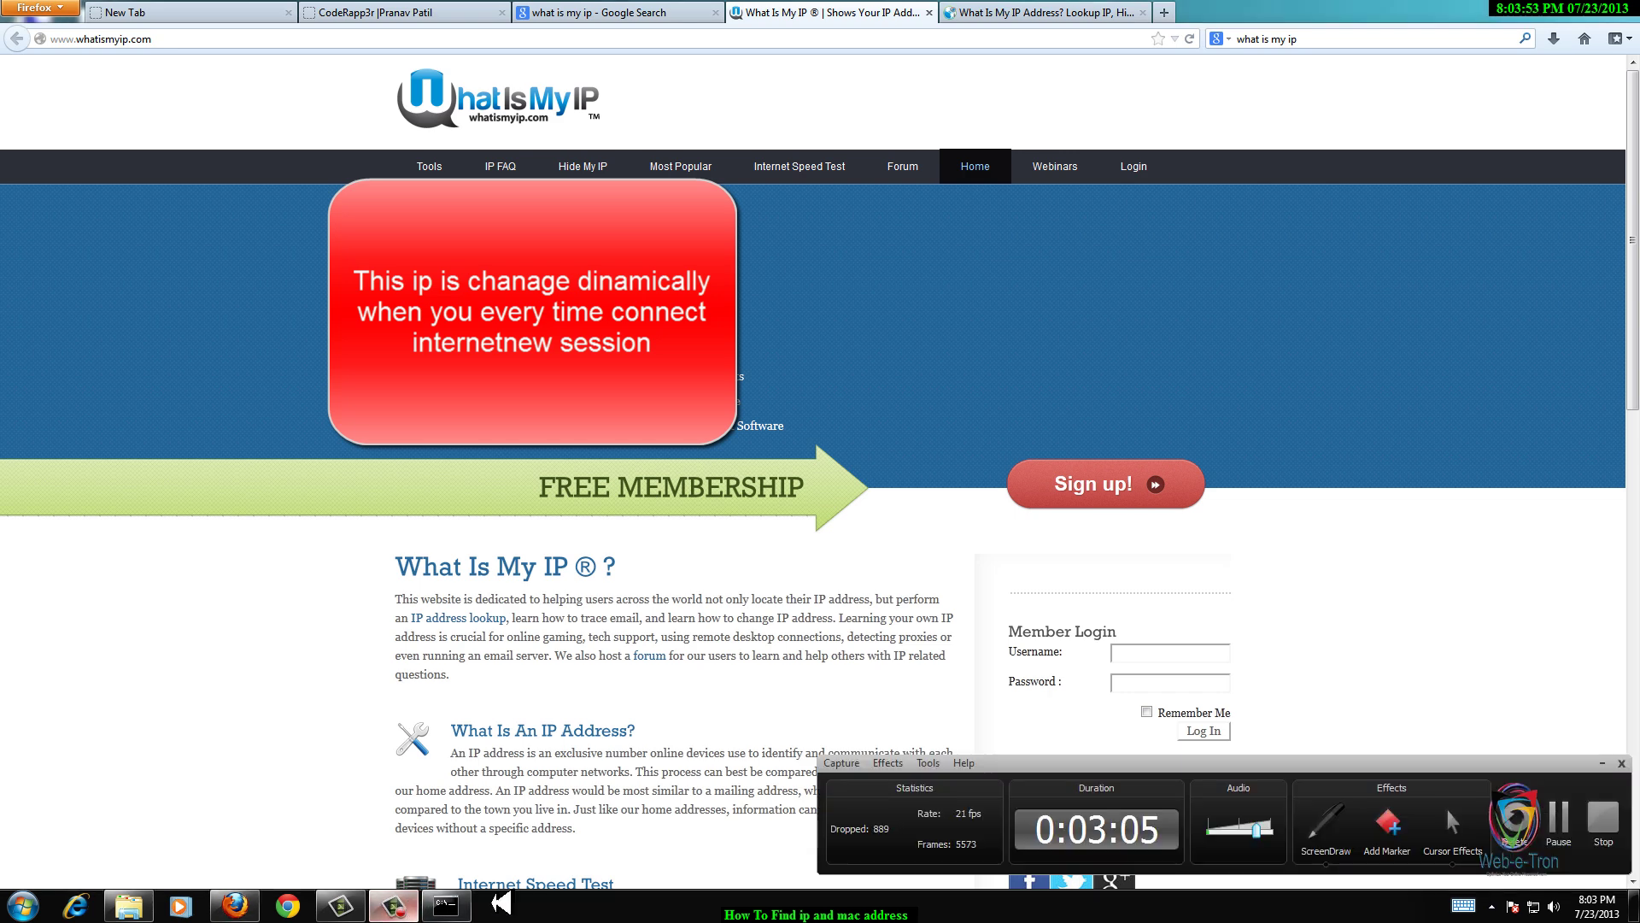